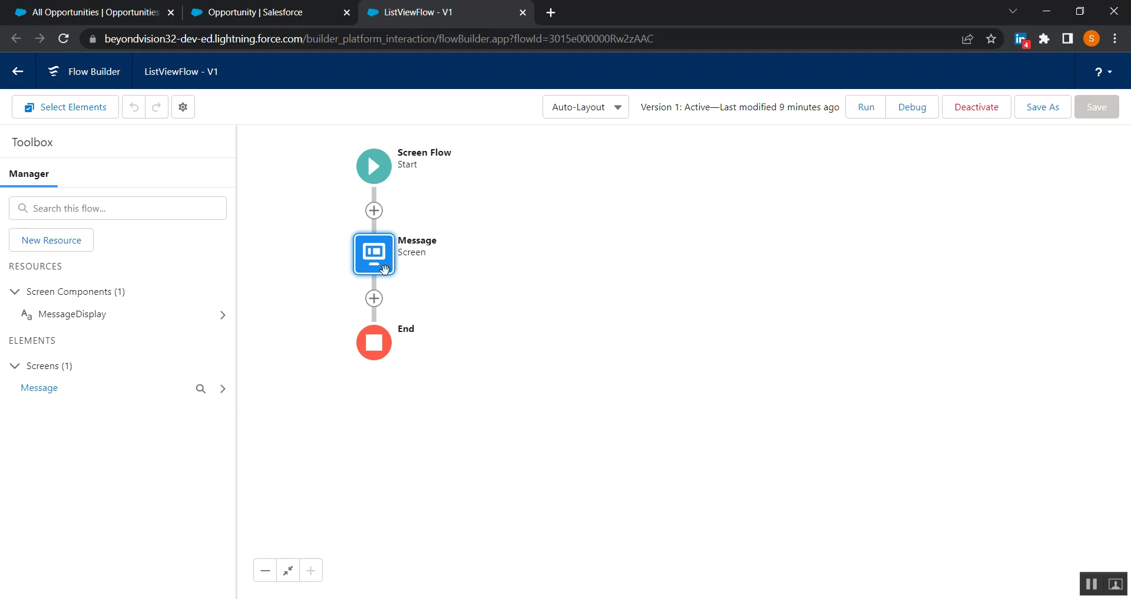
- Review the Opportunity setup page and the ListViewFlow flow's Message screen text component
left_click(235, 9)
left_click(110, 5)
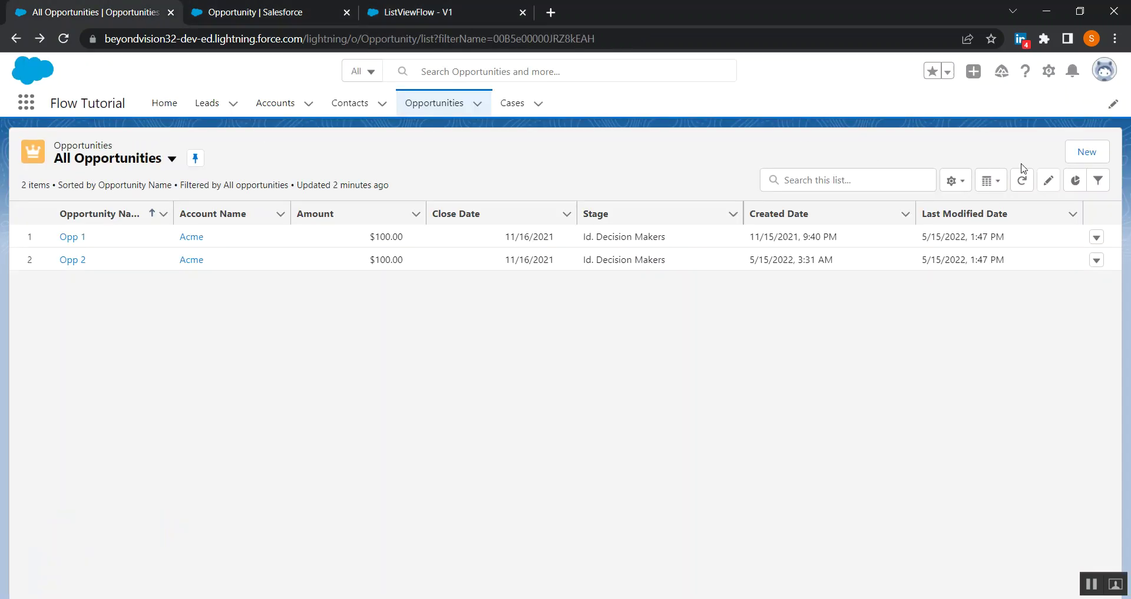
left_click(495, 12)
double_click(376, 252)
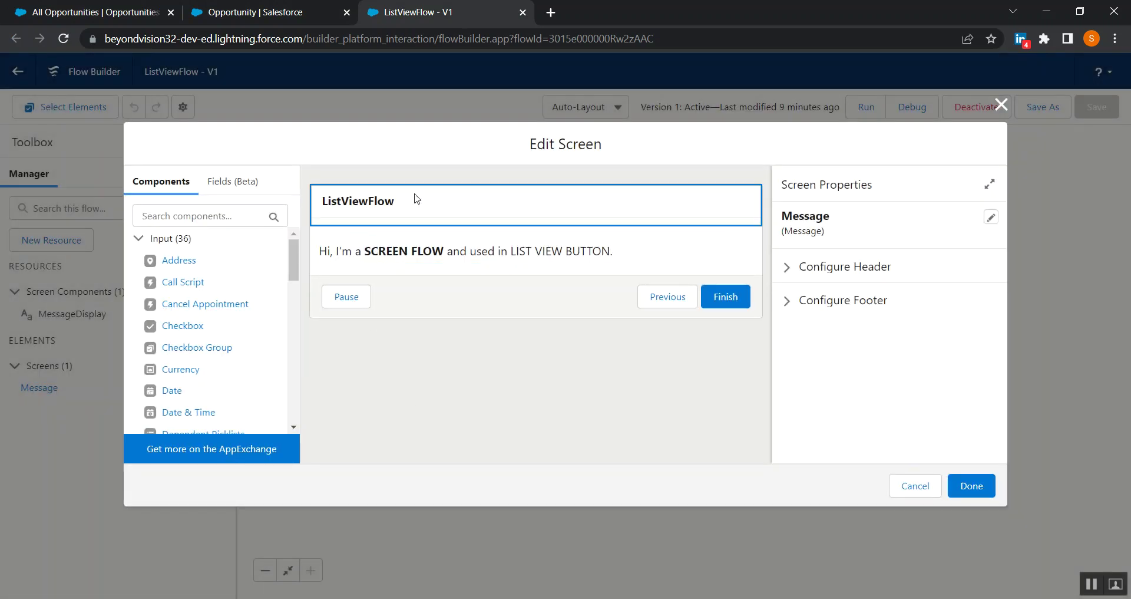
left_click(353, 258)
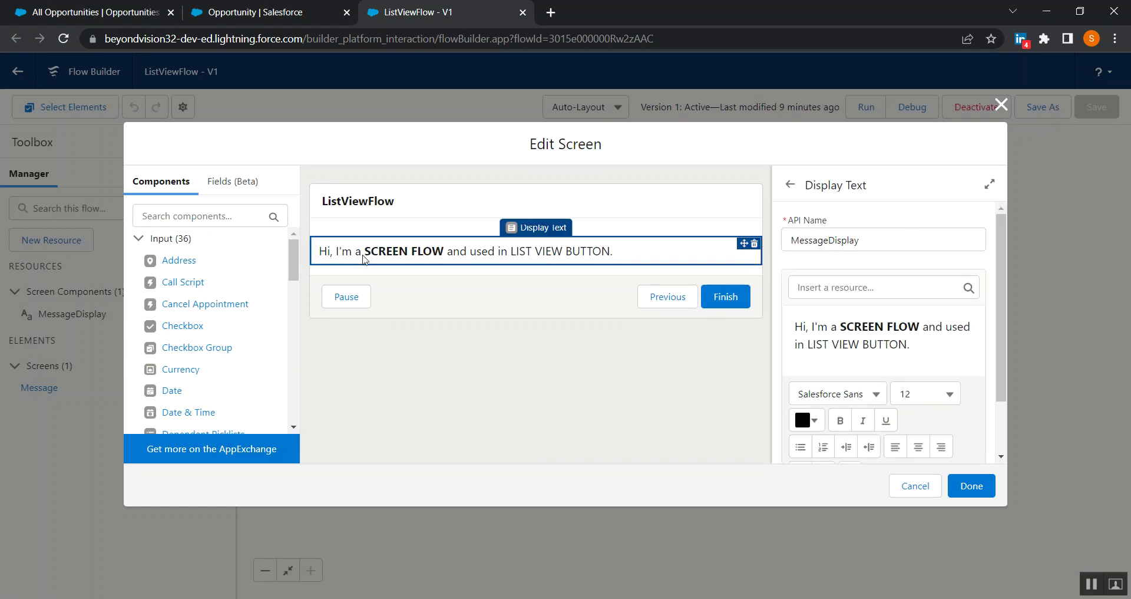
left_click(961, 496)
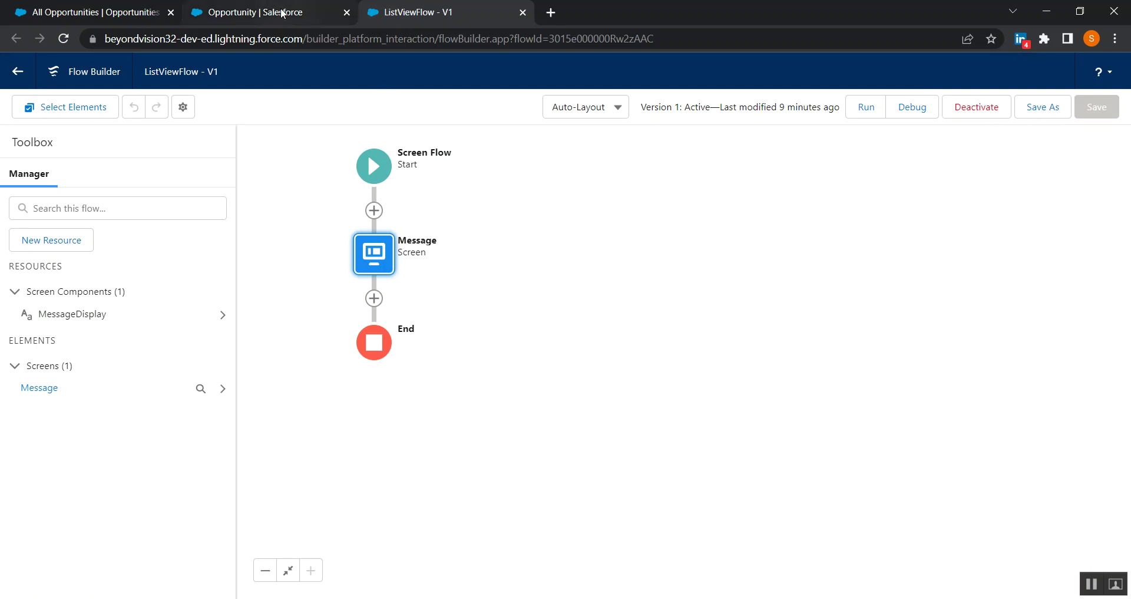
- Switch back and forth between the All Opportunities list and the ListViewFlow flow
left_click(282, 12)
left_click(81, 12)
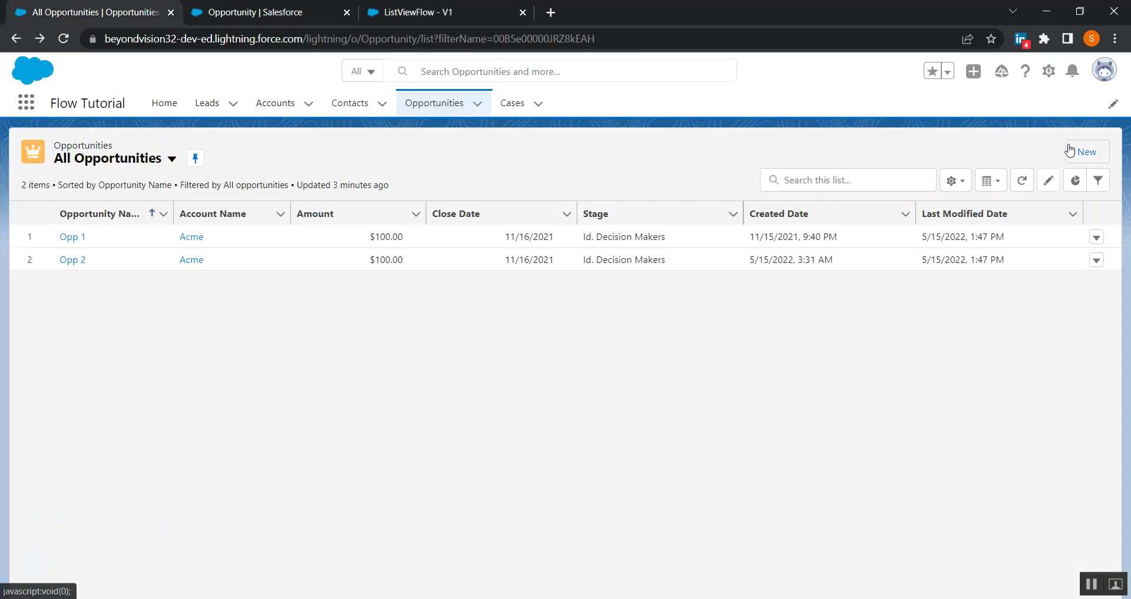
left_click(401, 12)
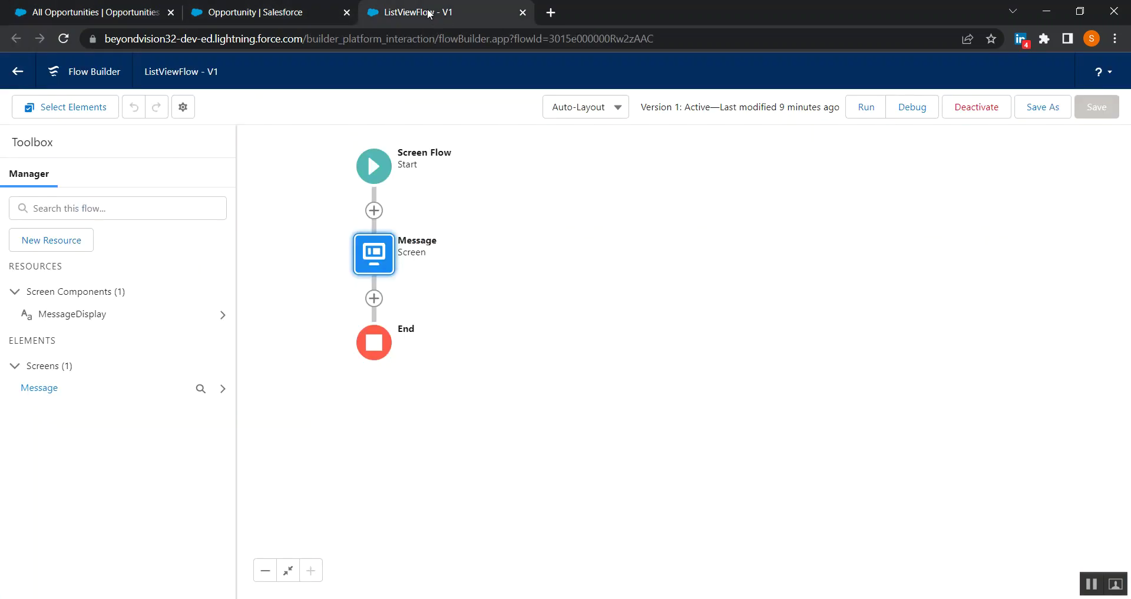
left_click(157, 8)
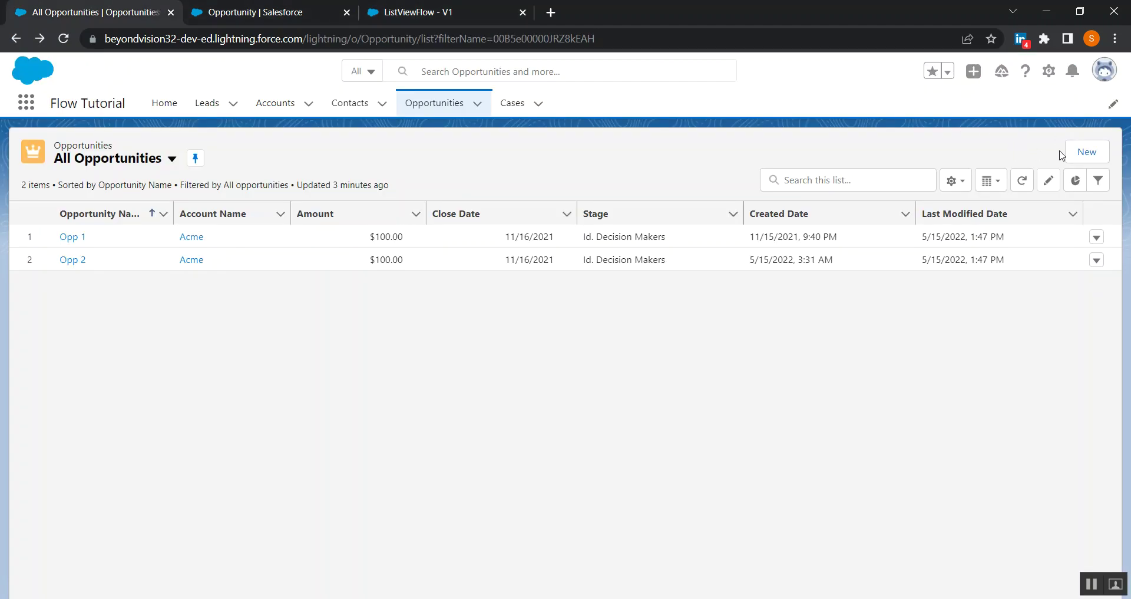
left_click(478, 7)
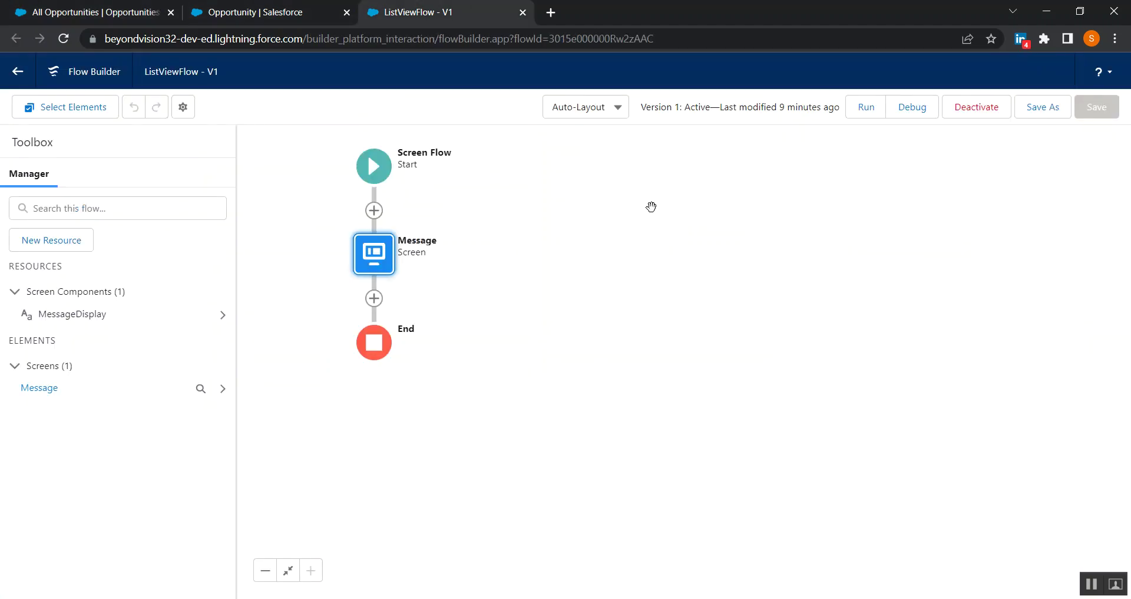
left_click(274, 7)
left_click(119, 5)
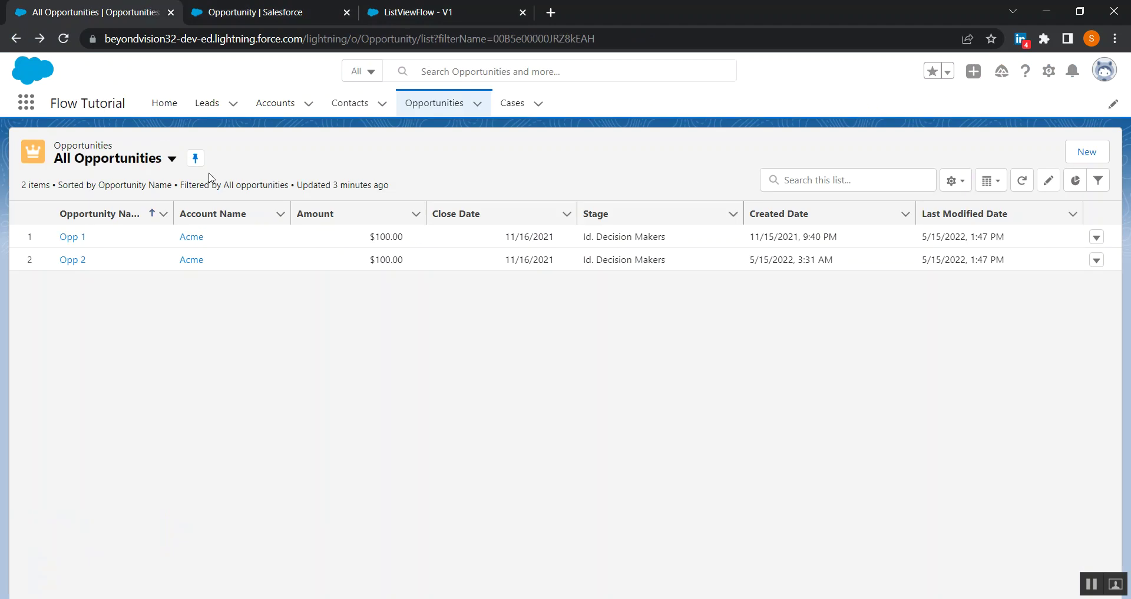
- Open the Opp 1 record, return to All Opportunities, and bring up the Setup menu
left_click(72, 237)
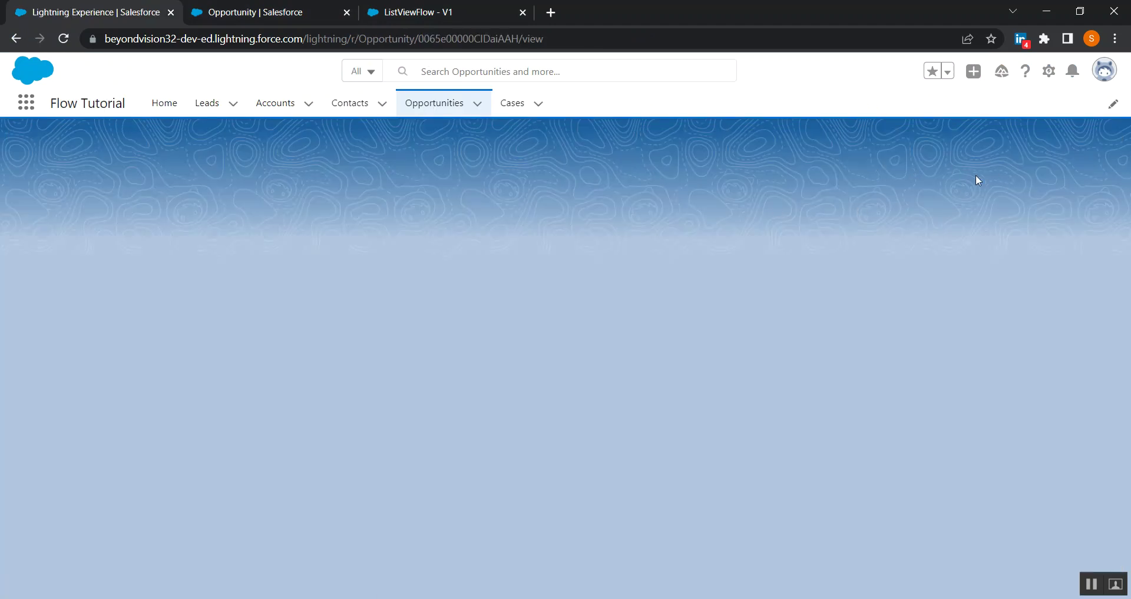
left_click(16, 40)
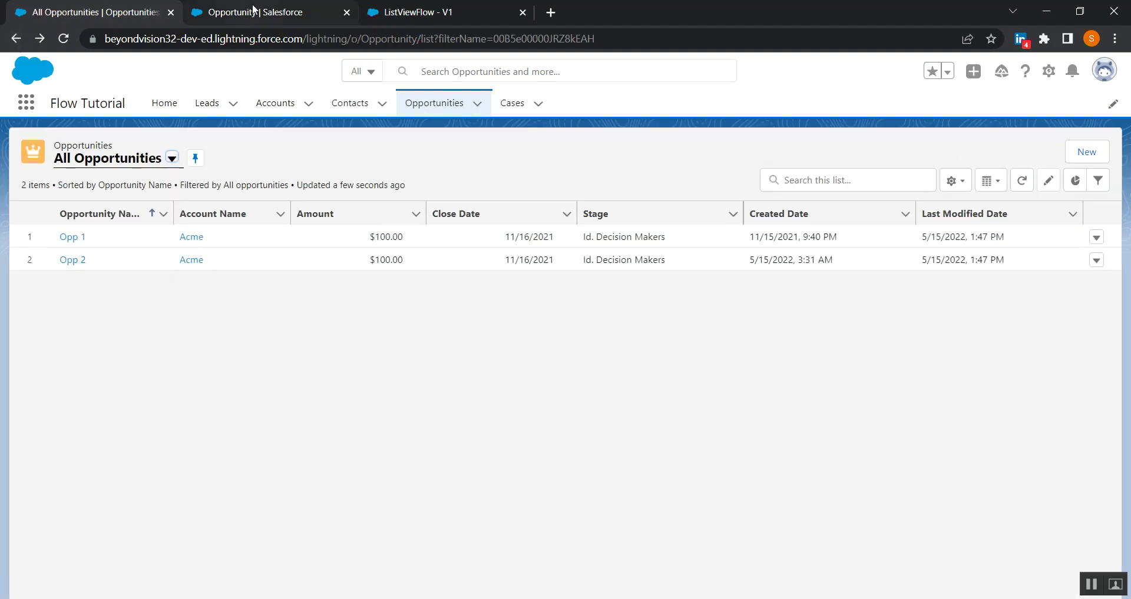
left_click(1048, 71)
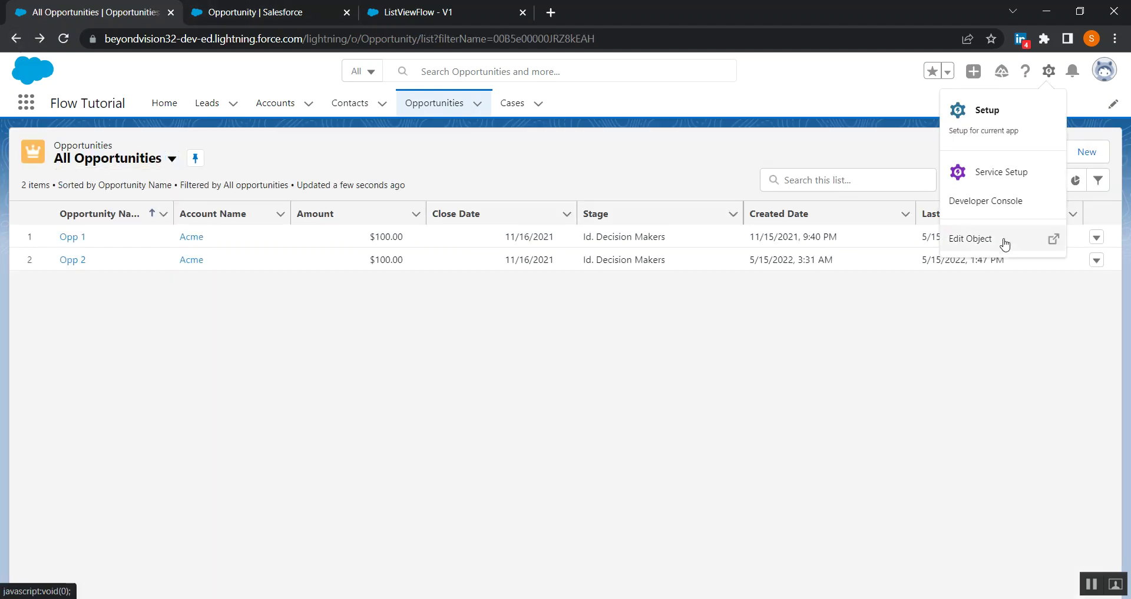
- Open the Opportunity object's Buttons, Links, and Actions and start a new button
left_click(1005, 241)
left_click(427, 12)
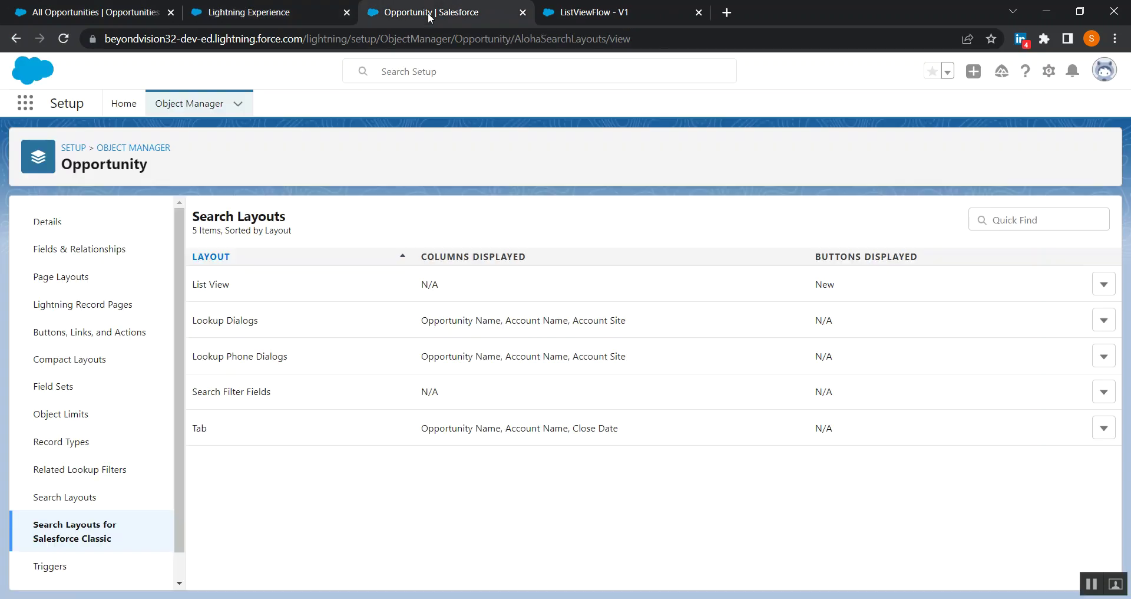
left_click(345, 13)
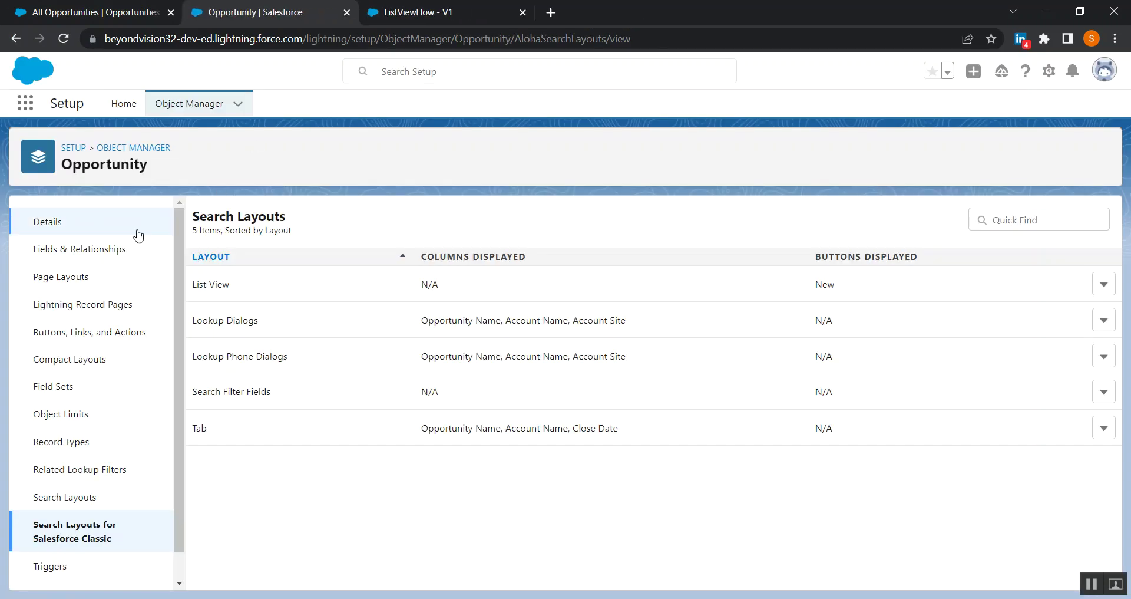
left_click(76, 333)
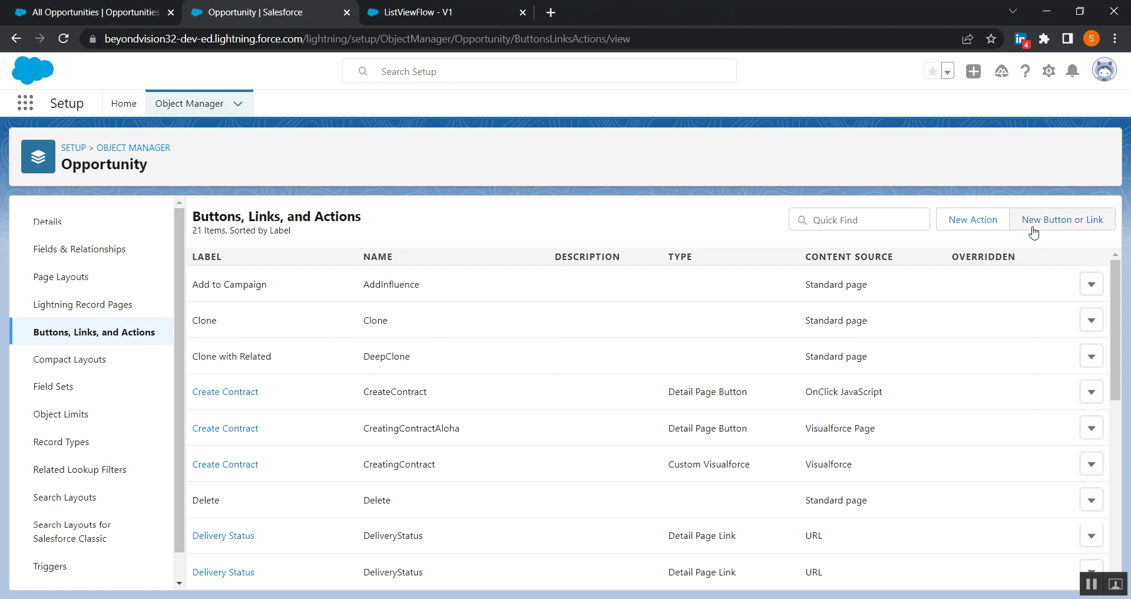
left_click(1050, 229)
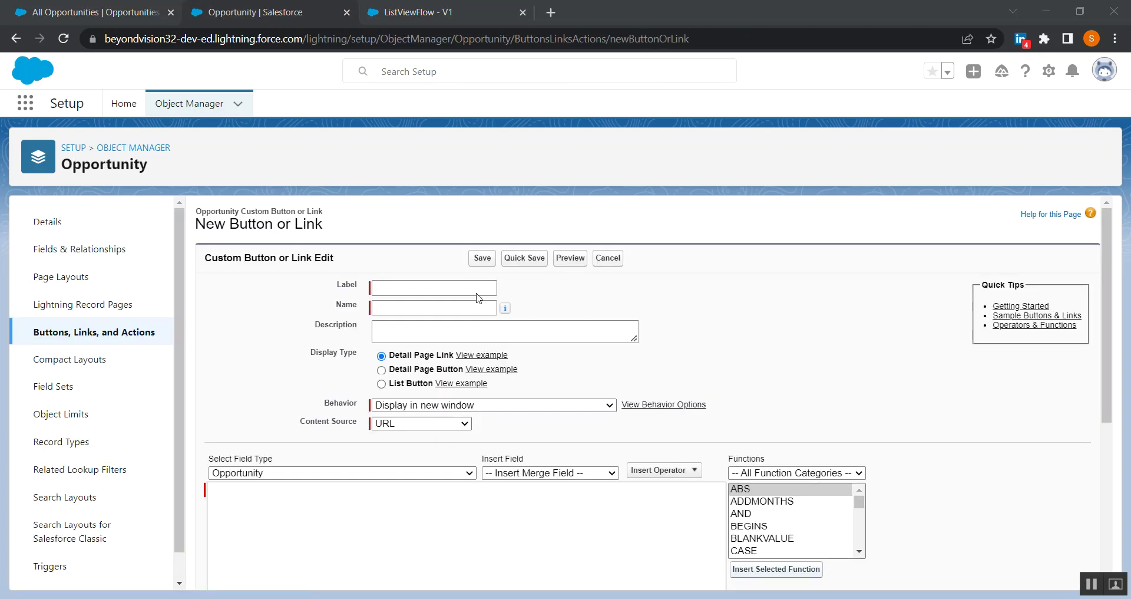
- Enter 'Flow List View' as the new button's label
left_click(476, 289)
key("Caps_Lock")
type("F")
key("Caps_Lock")
type("low")
key("Caps_Lock")
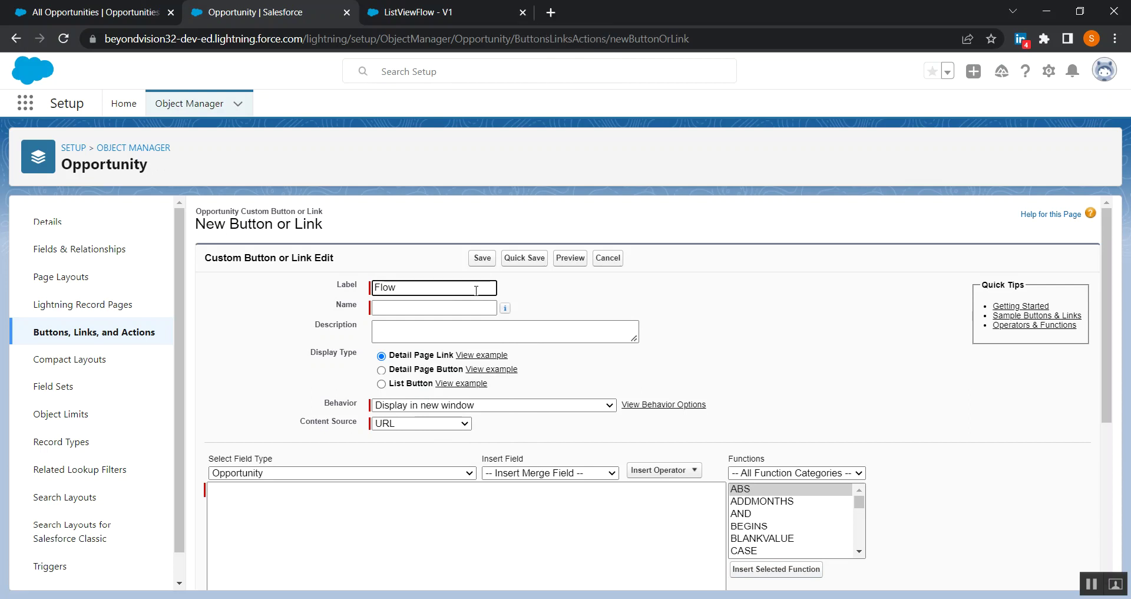
type("L")
key("Caps_Lock")
type("ist")
key("Caps_Lock")
type("V")
key("Caps_Lock")
type("i")
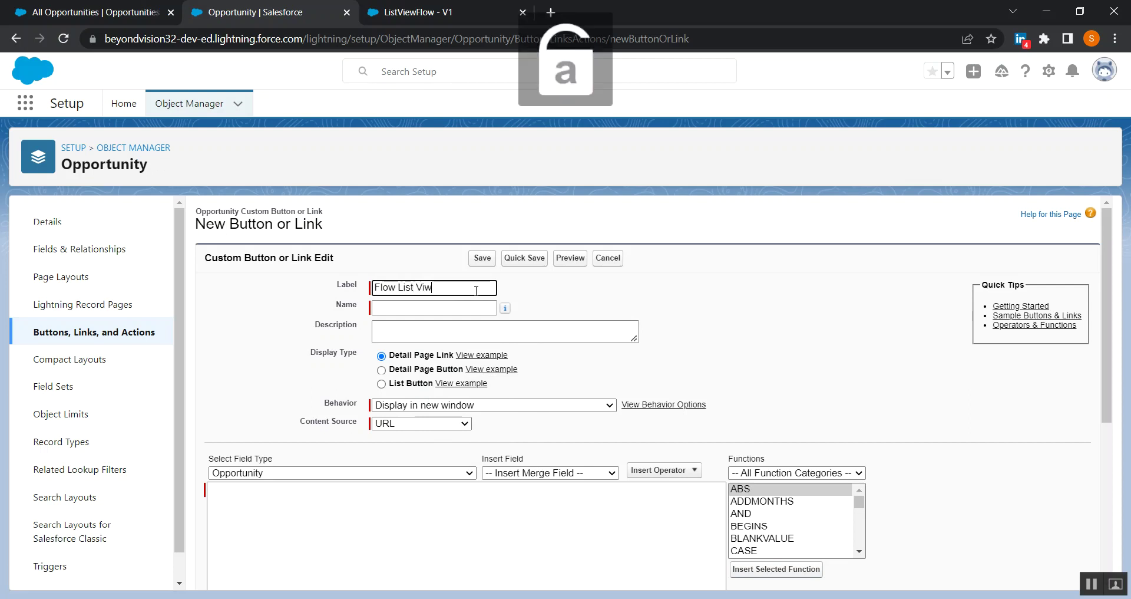
type("ew")
- Let the name auto-fill as Flow_List_View, make it a List Button, and reach the URL content box
left_click(690, 330)
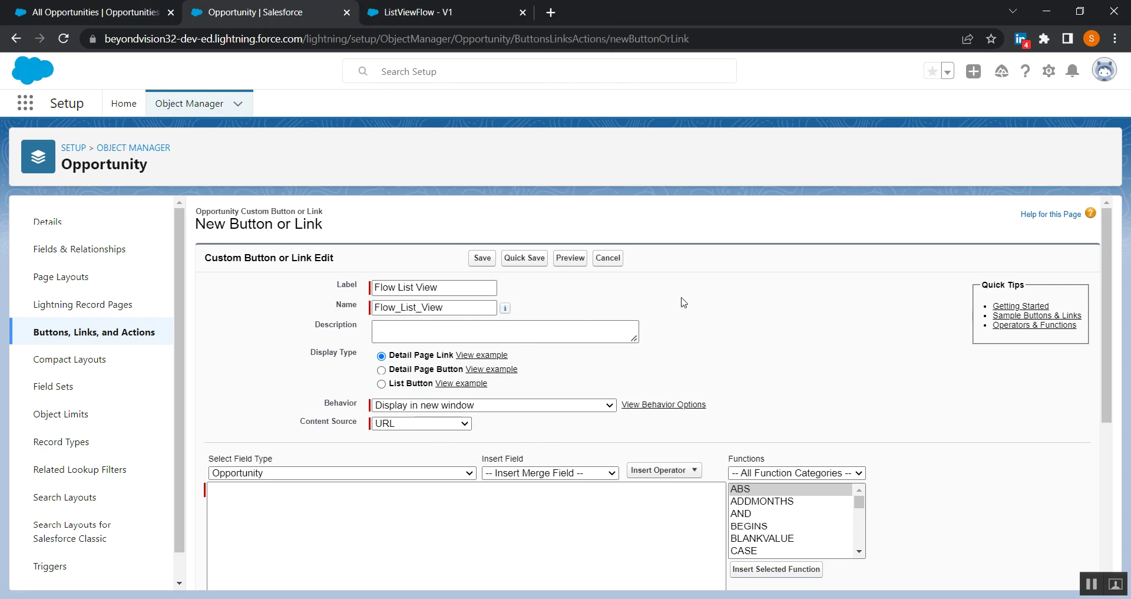
left_click(381, 383)
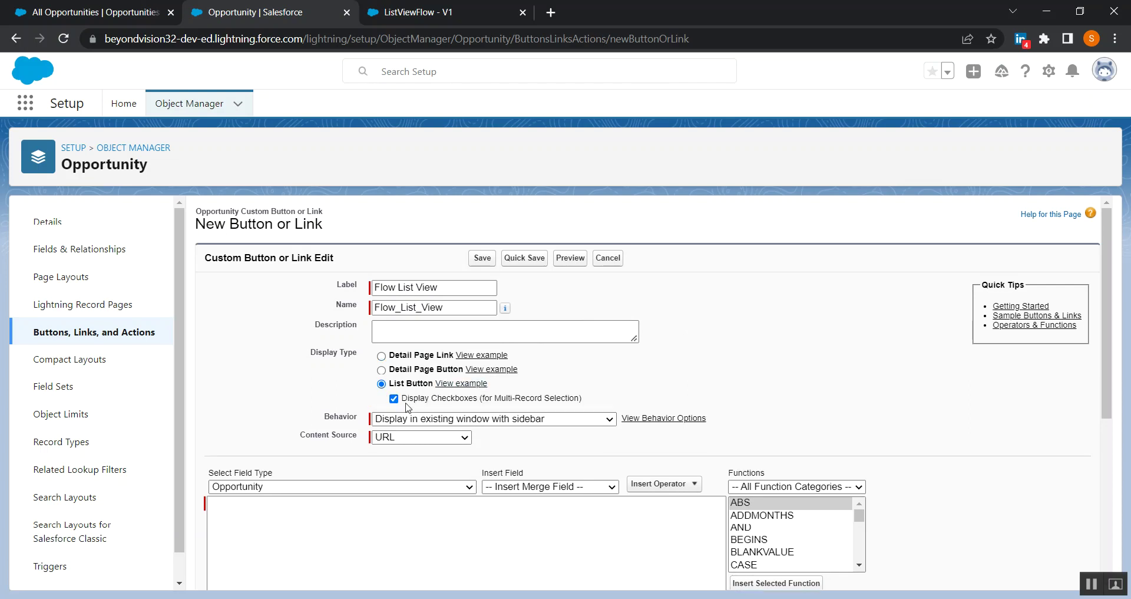
scroll(570, 411, "down", 2)
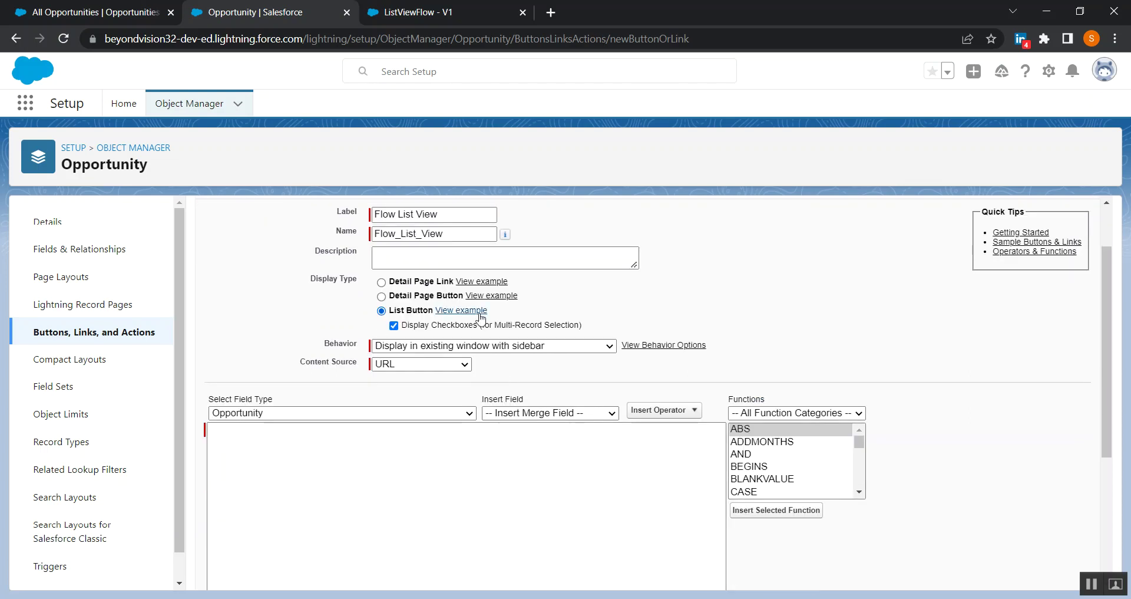
left_click(322, 473)
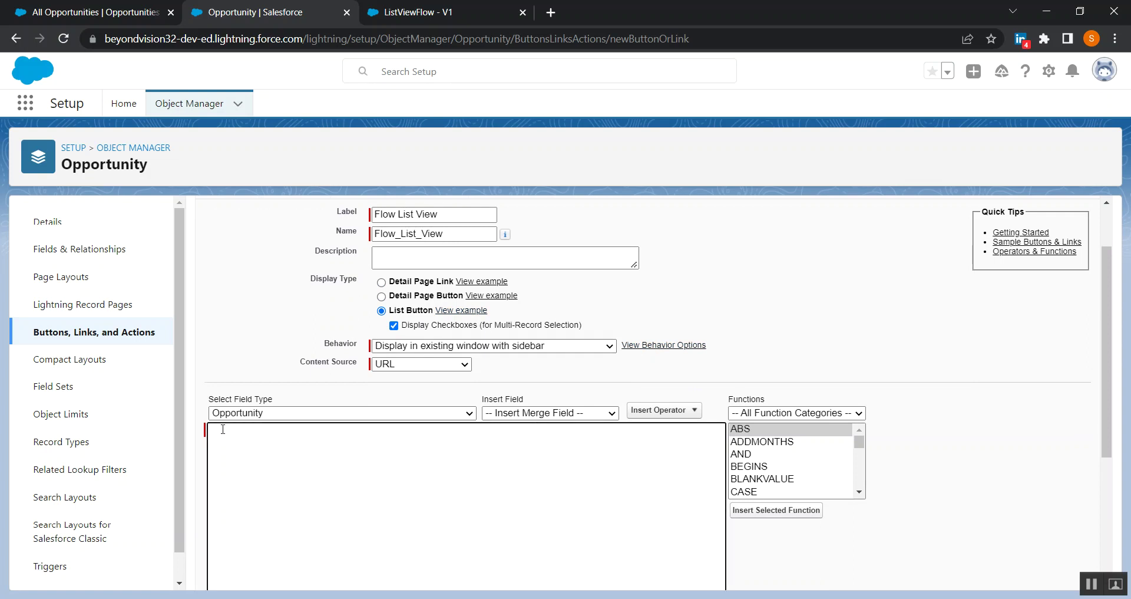
left_click(416, 15)
- Search Setup for 'flow' and open the Flows list
left_click(285, 11)
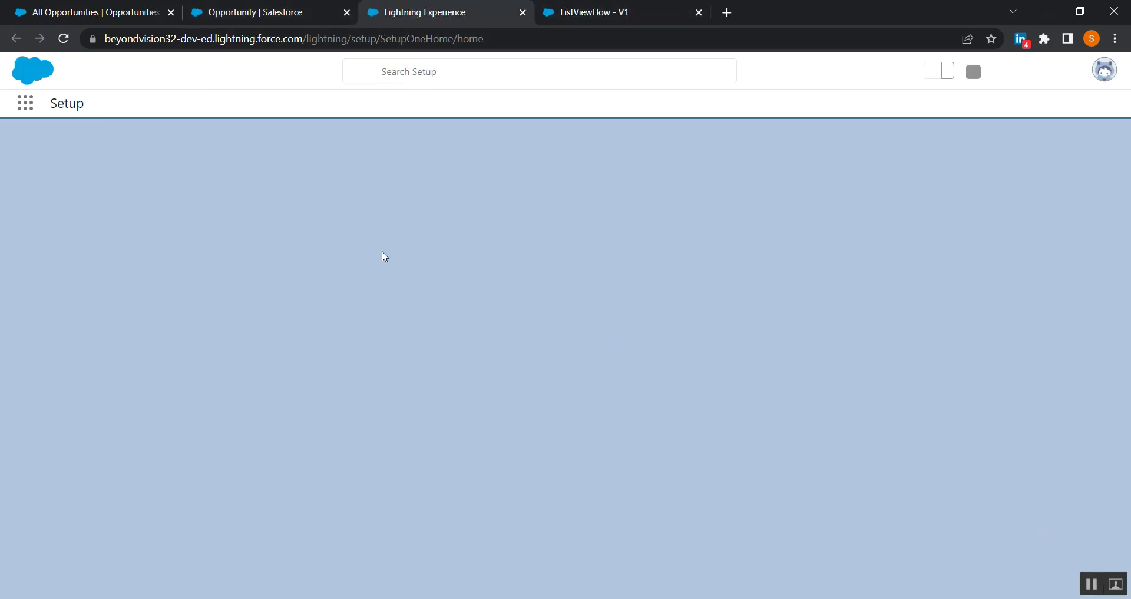
left_click(106, 147)
type("f")
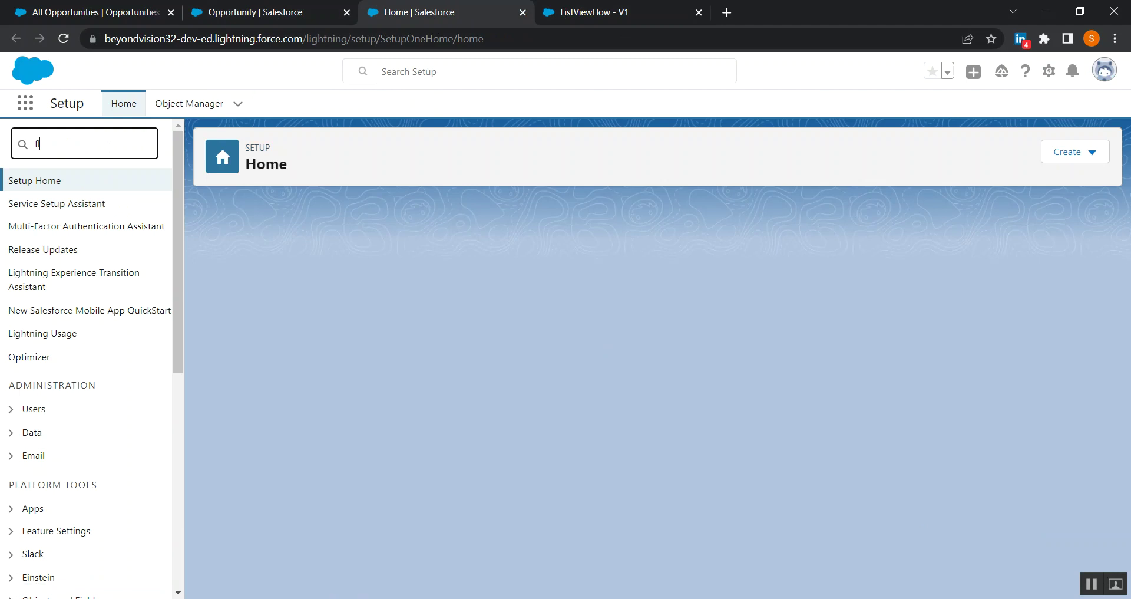
type("low")
left_click(50, 297)
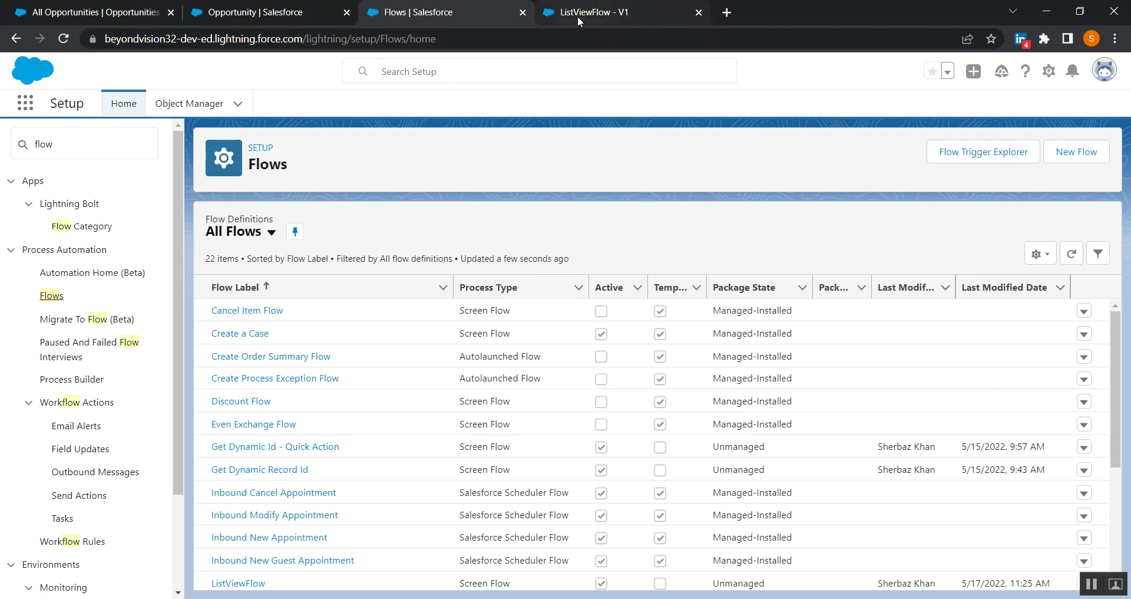
- Open ListViewFlow's Details and Versions and copy its URL /flow/ListViewFlow
scroll(283, 440, "down", 5)
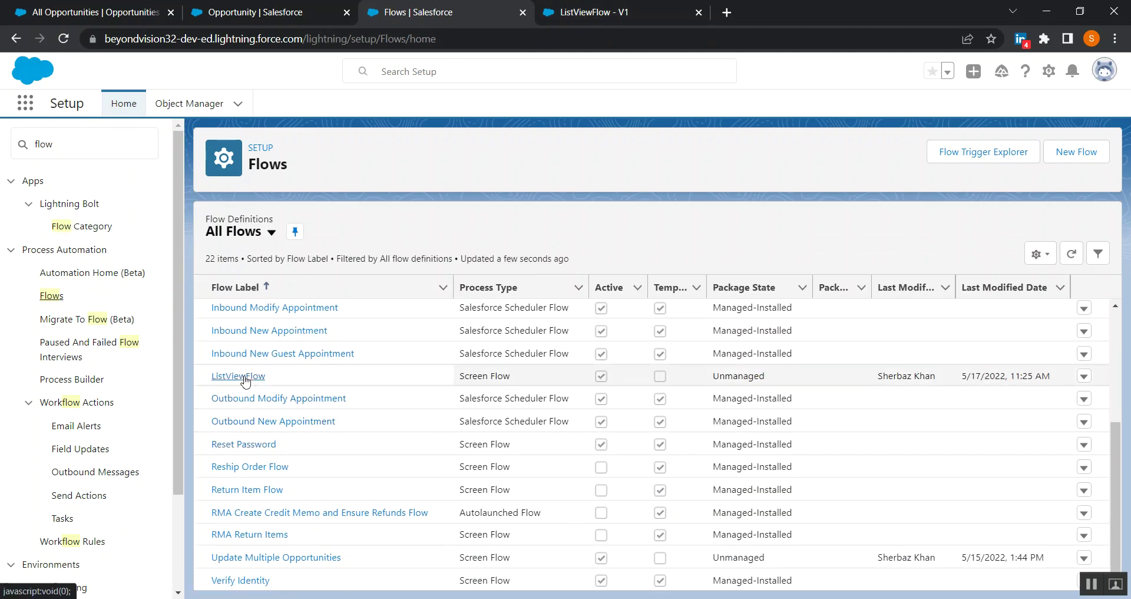
left_click(1083, 376)
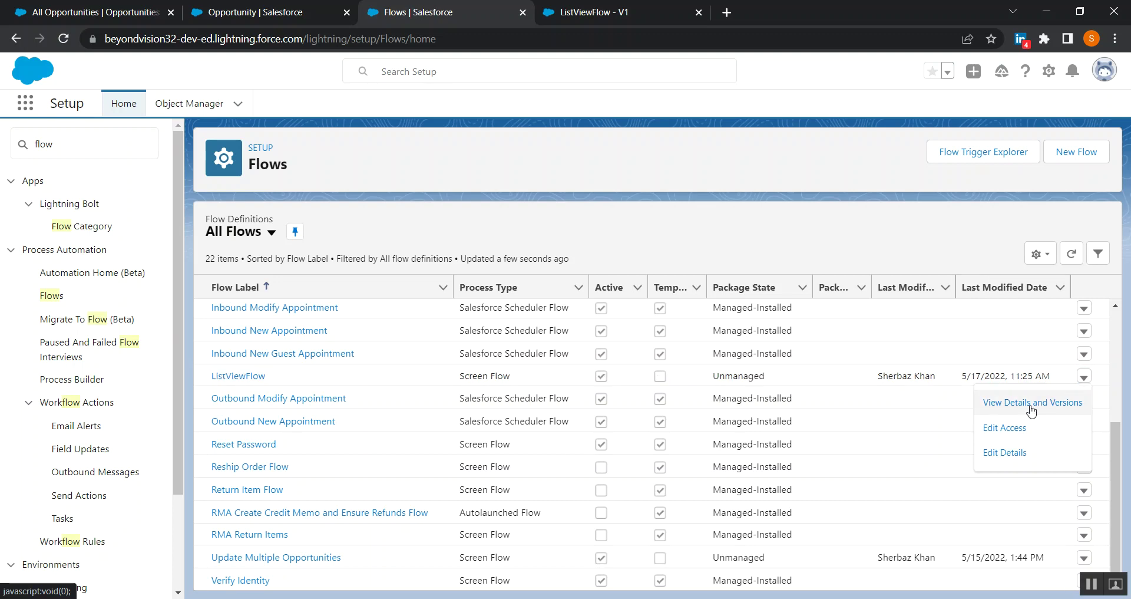
left_click(1024, 403)
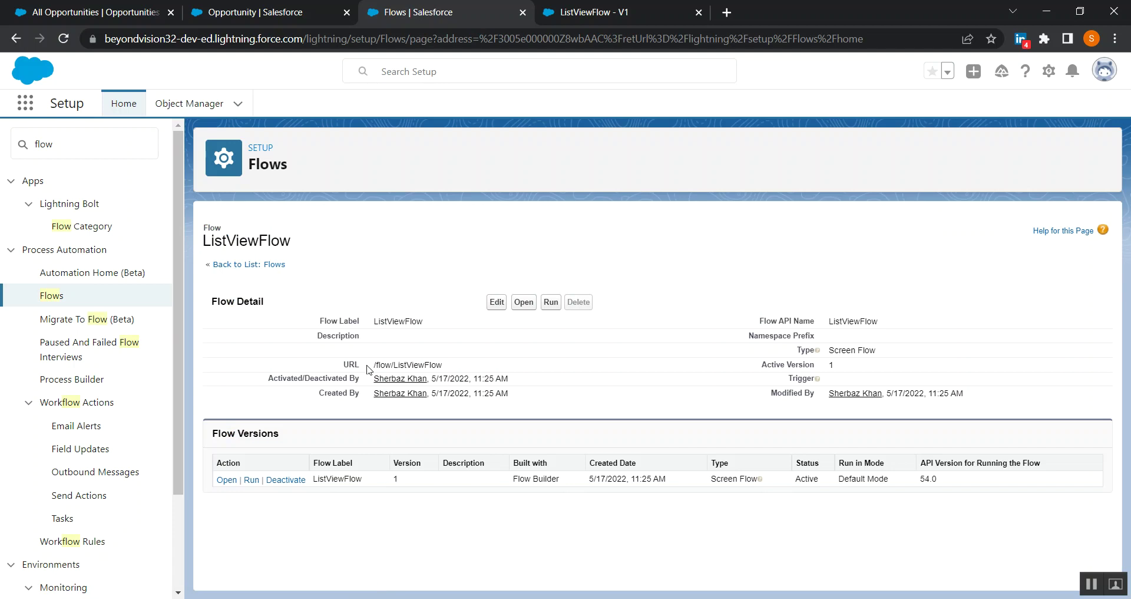
left_click_drag(340, 366, 484, 368)
right_click(419, 365)
left_click(462, 383)
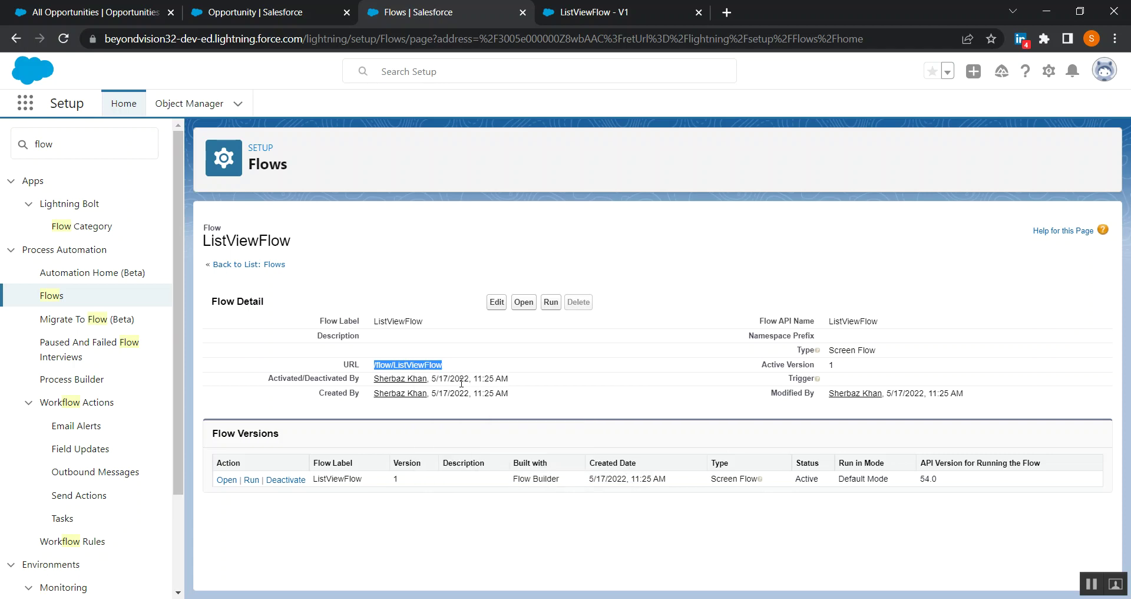
left_click(288, 16)
- Paste /flow/ListViewFlow into the Flow List View button's URL, save, and dismiss the search layout warning
scroll(313, 356, "down", 1)
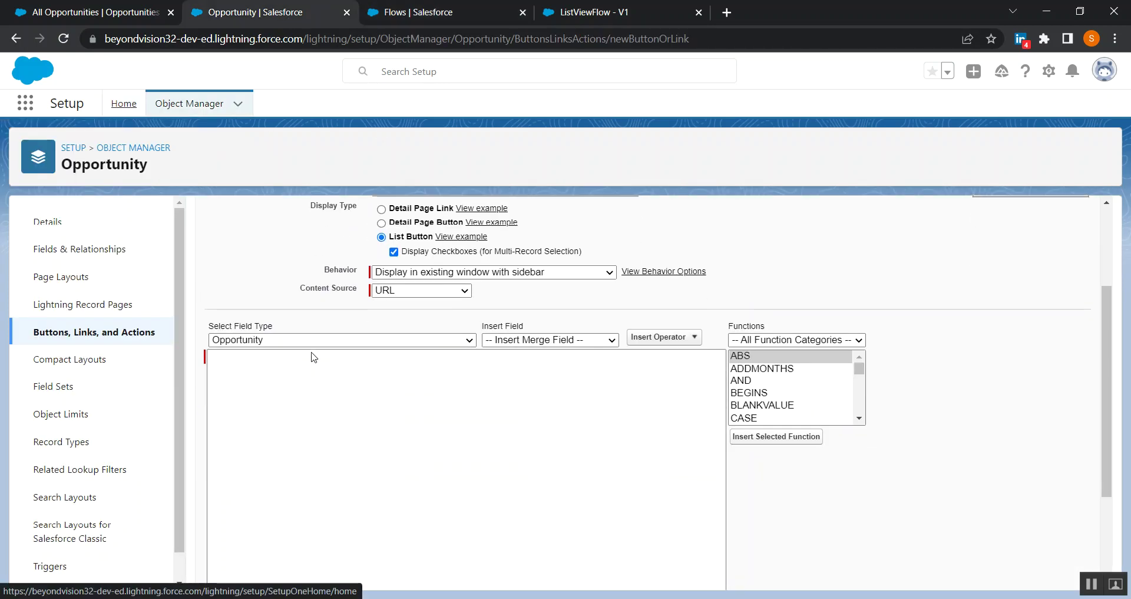
left_click(310, 354)
key("ctrl+v")
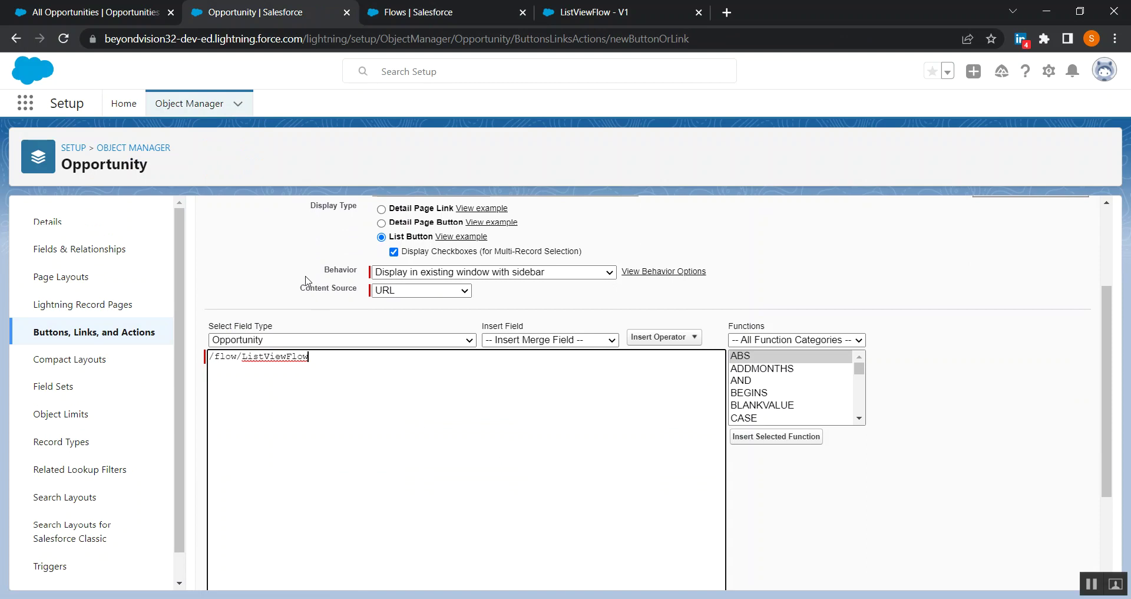
scroll(465, 296, "up", 3)
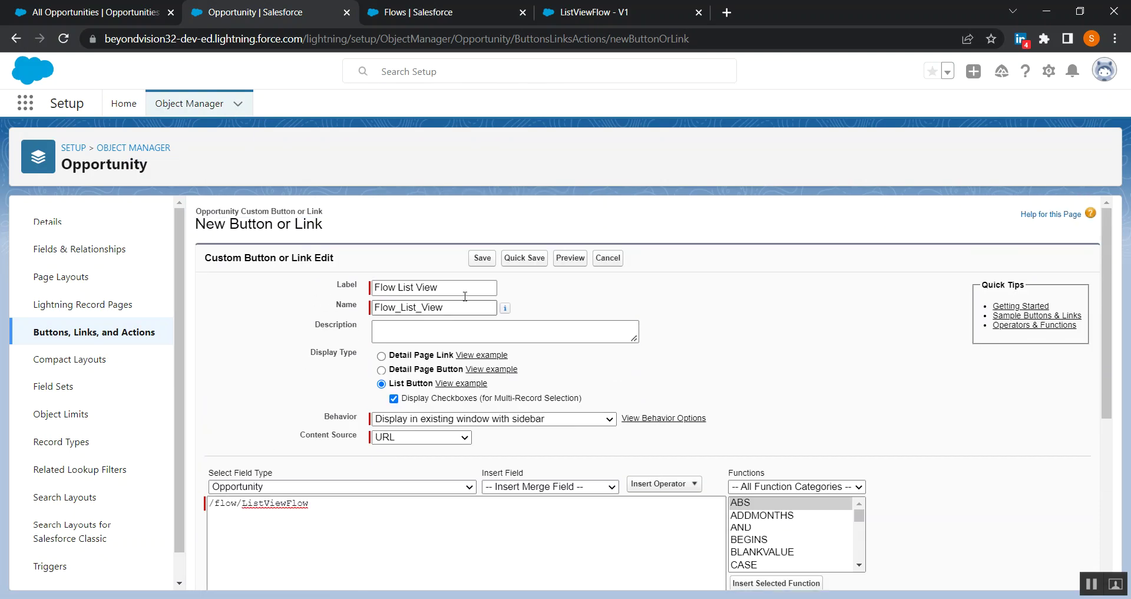
left_click(479, 260)
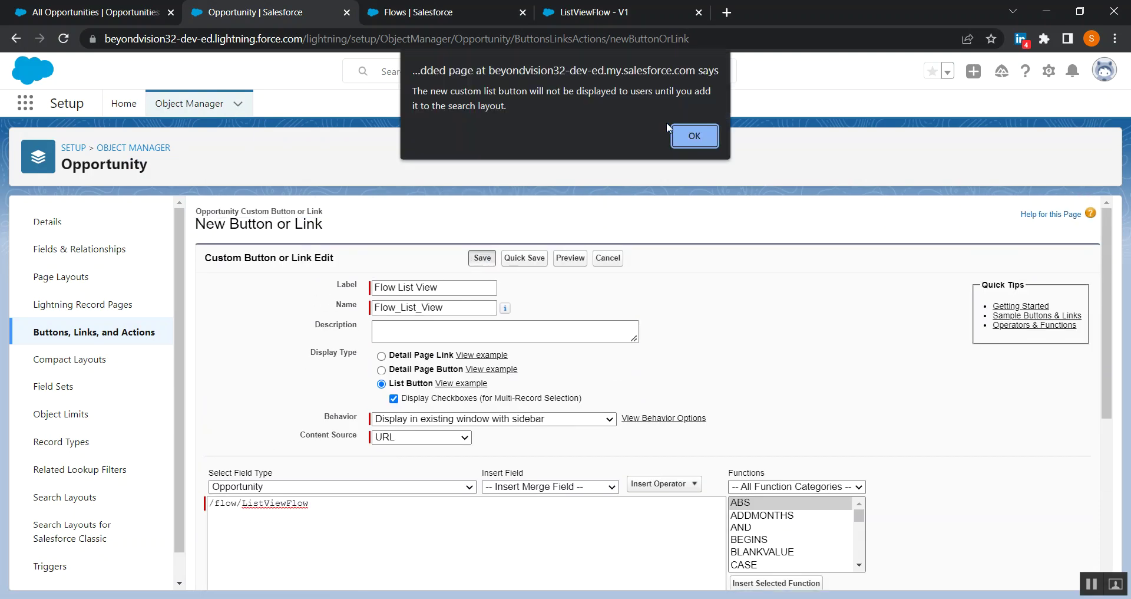
triple_click(435, 95)
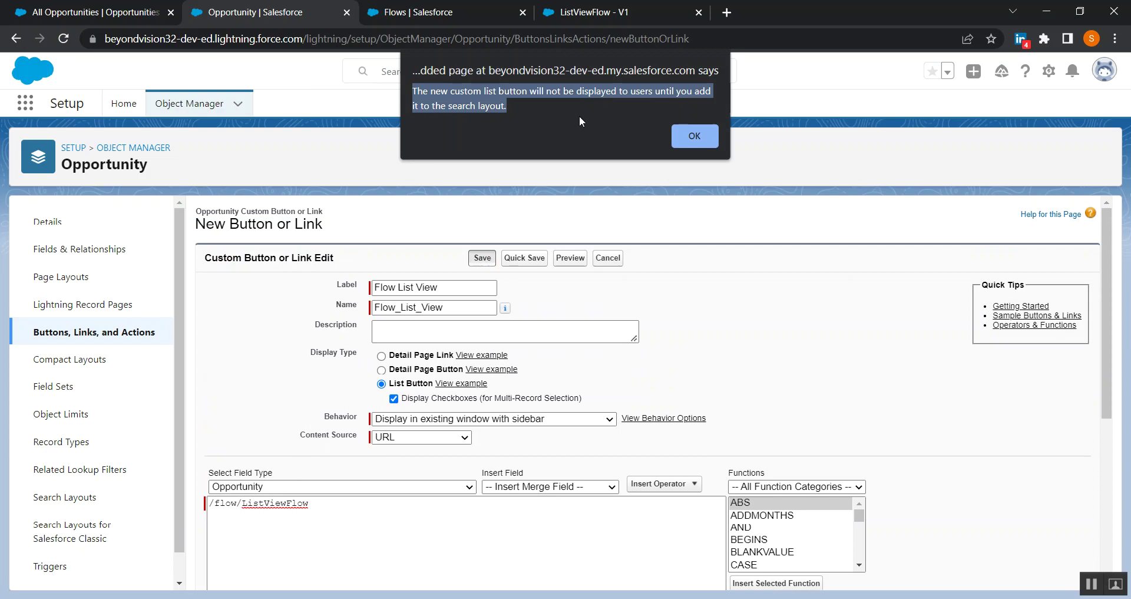
left_click(687, 139)
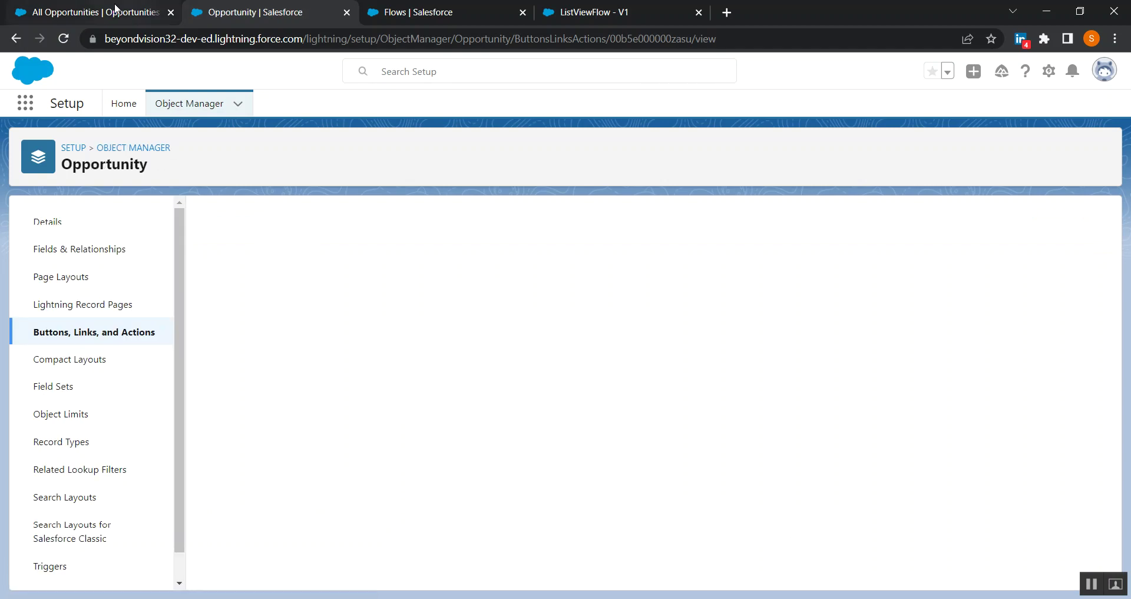
- Open the Opportunity's Search Layouts for Salesforce Classic
left_click(107, 16)
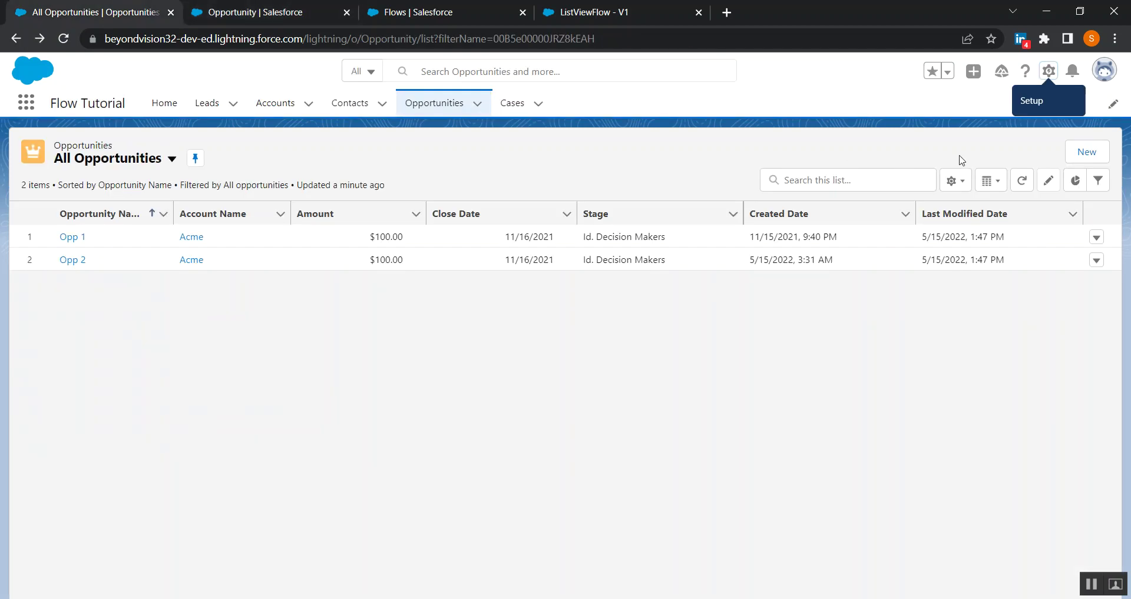
left_click(282, 12)
scroll(100, 448, "down", 1)
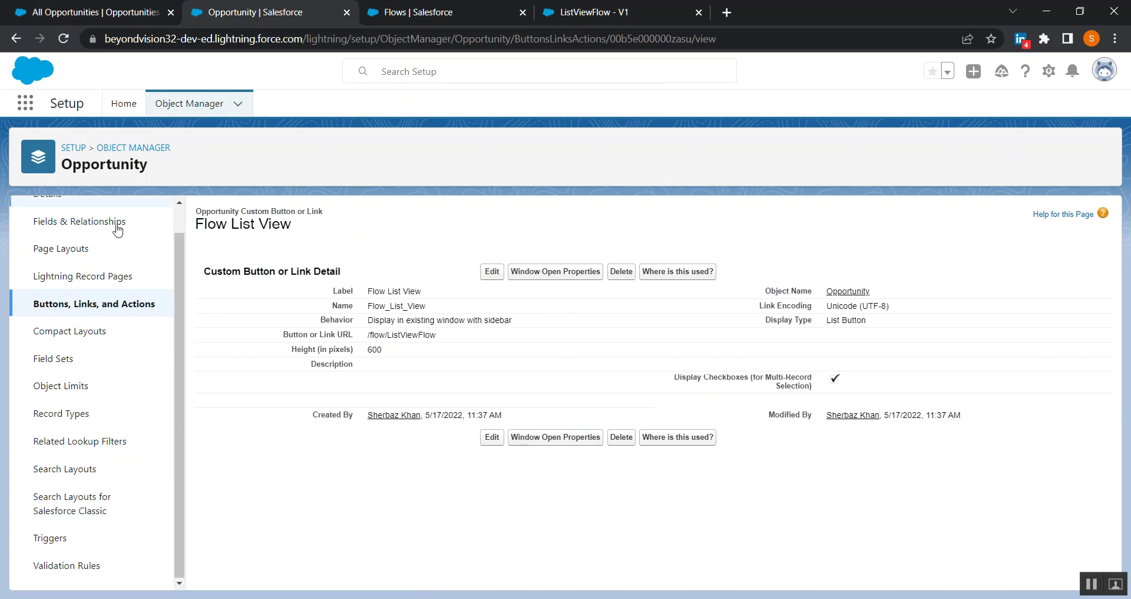
left_click(81, 499)
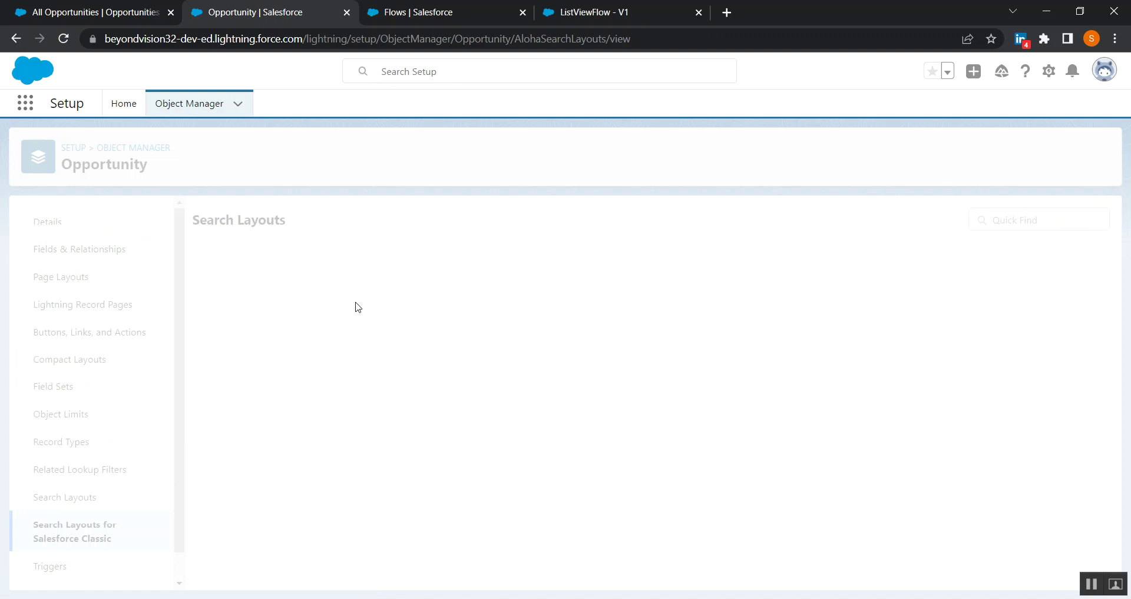
- Edit the List View layout to add Flow List View to Selected Buttons and save
left_click_drag(194, 287, 252, 284)
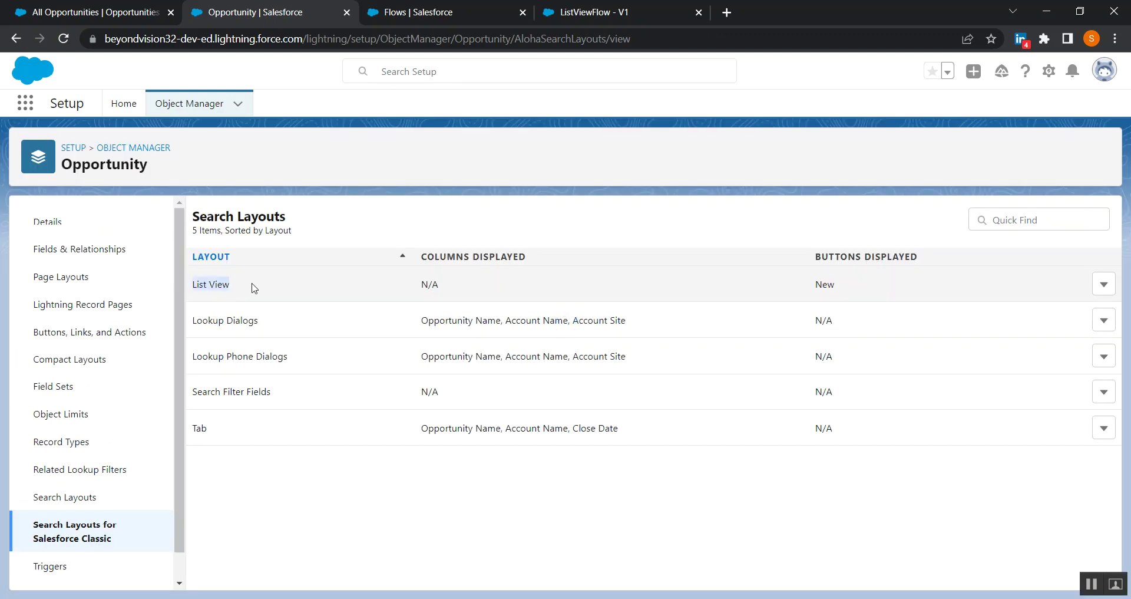
left_click(1105, 284)
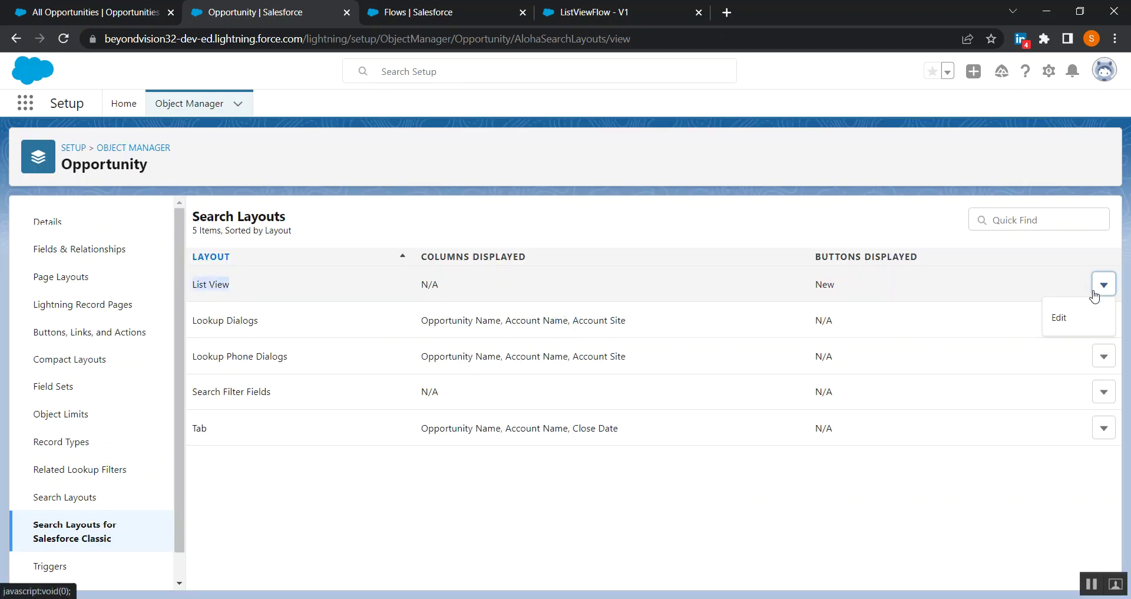
left_click(1001, 324)
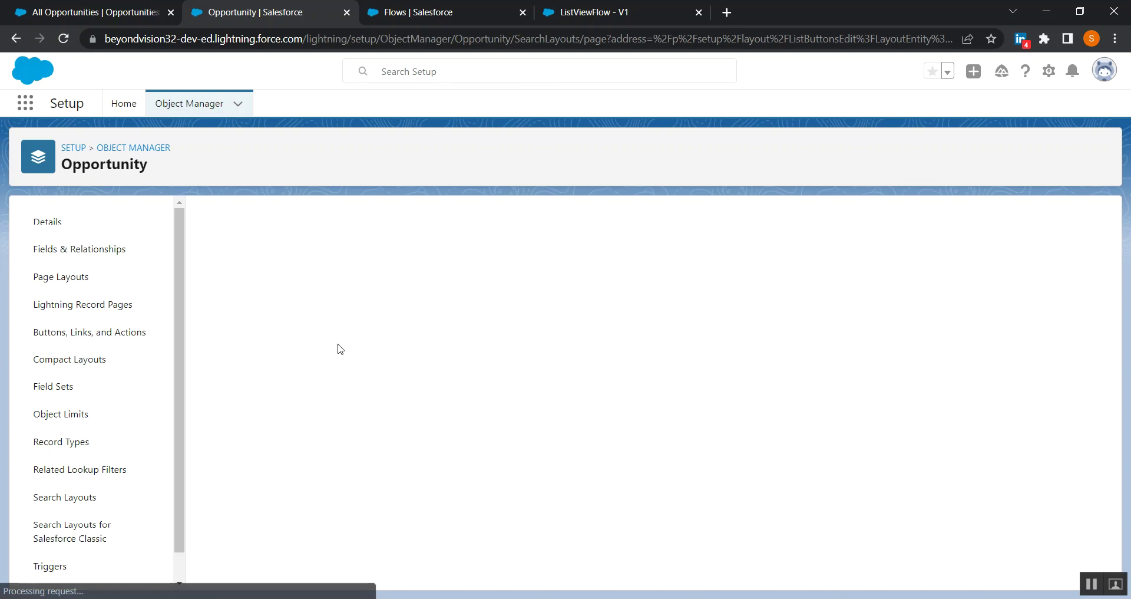
scroll(352, 372, "down", 3)
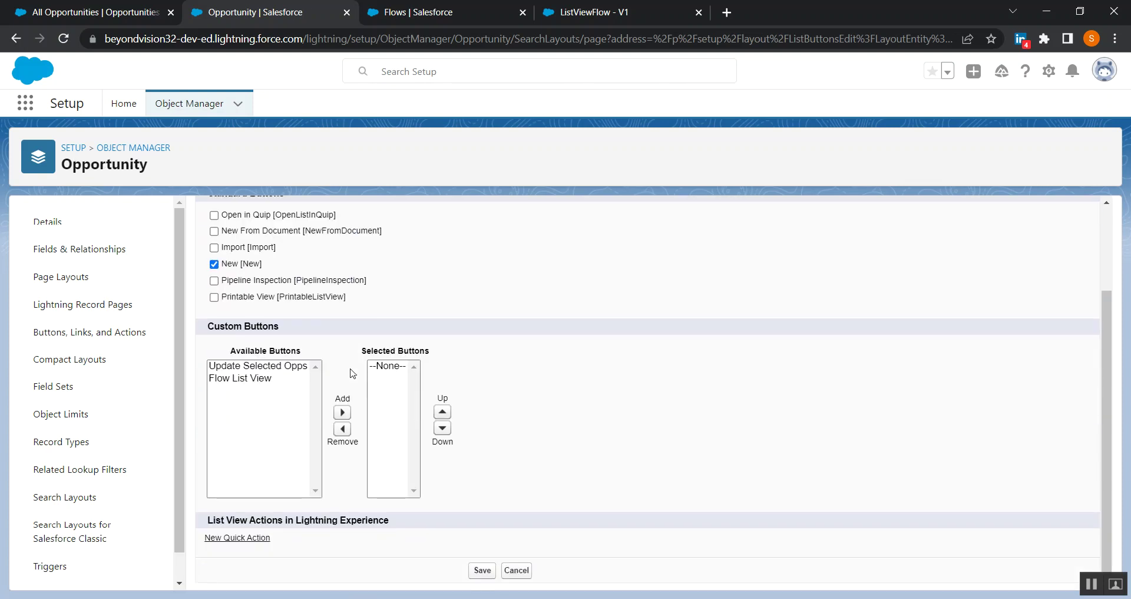
left_click(235, 379)
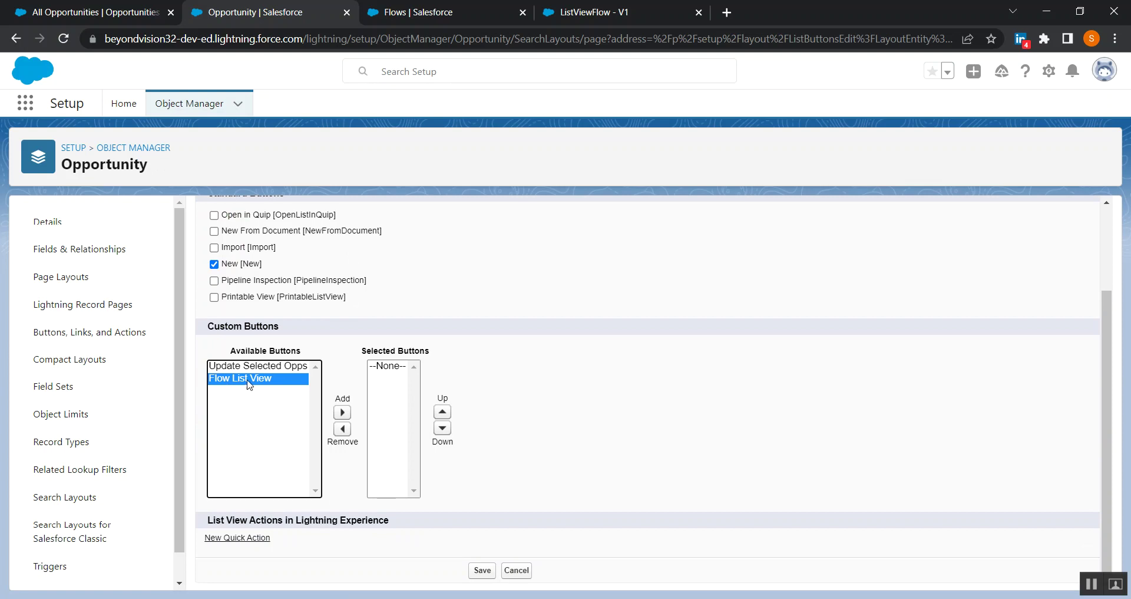
left_click(343, 411)
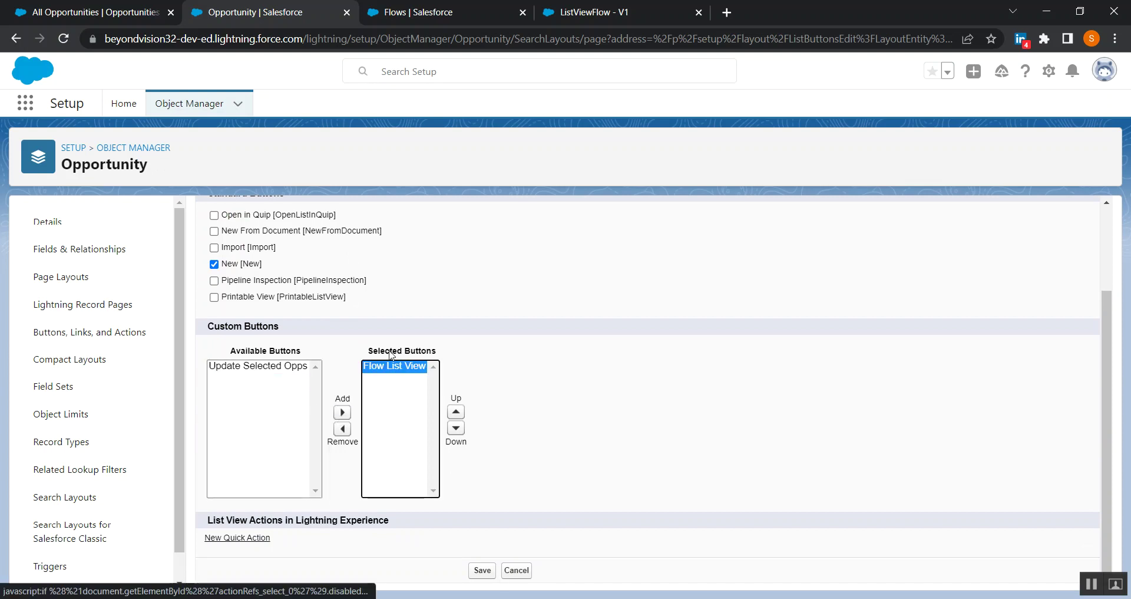
left_click(482, 570)
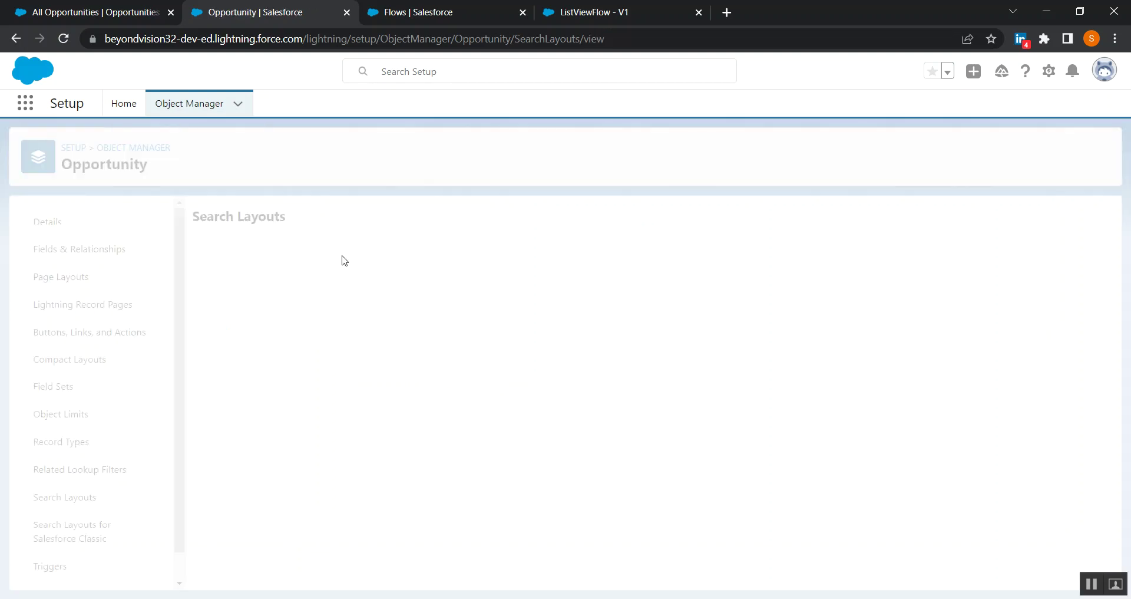
- Reload the All Opportunities list page
left_click(132, 8)
left_click(262, 42)
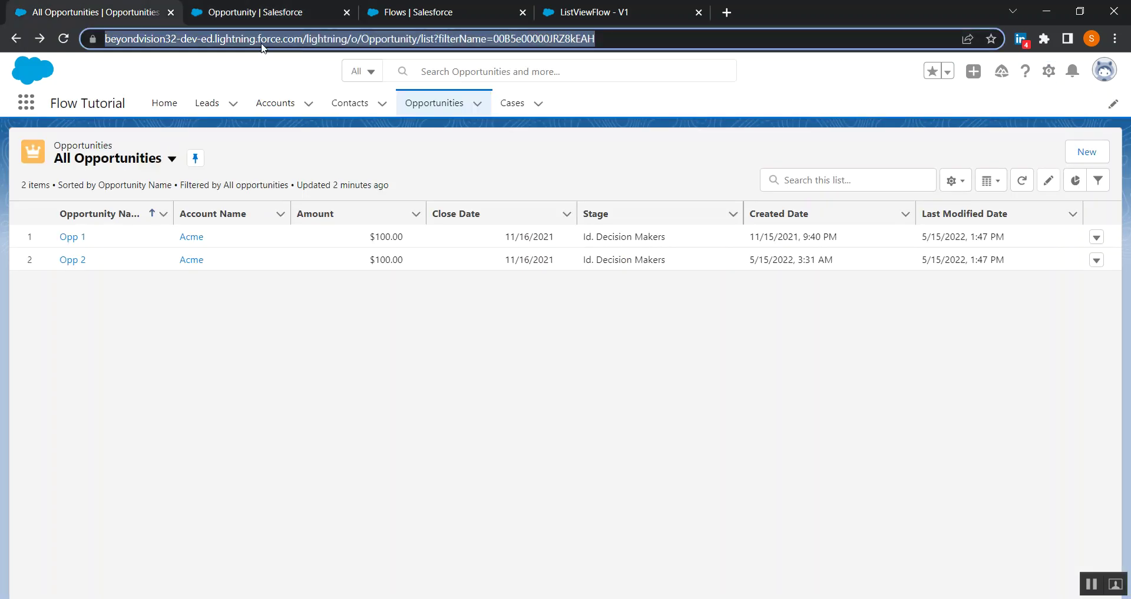
key("Return")
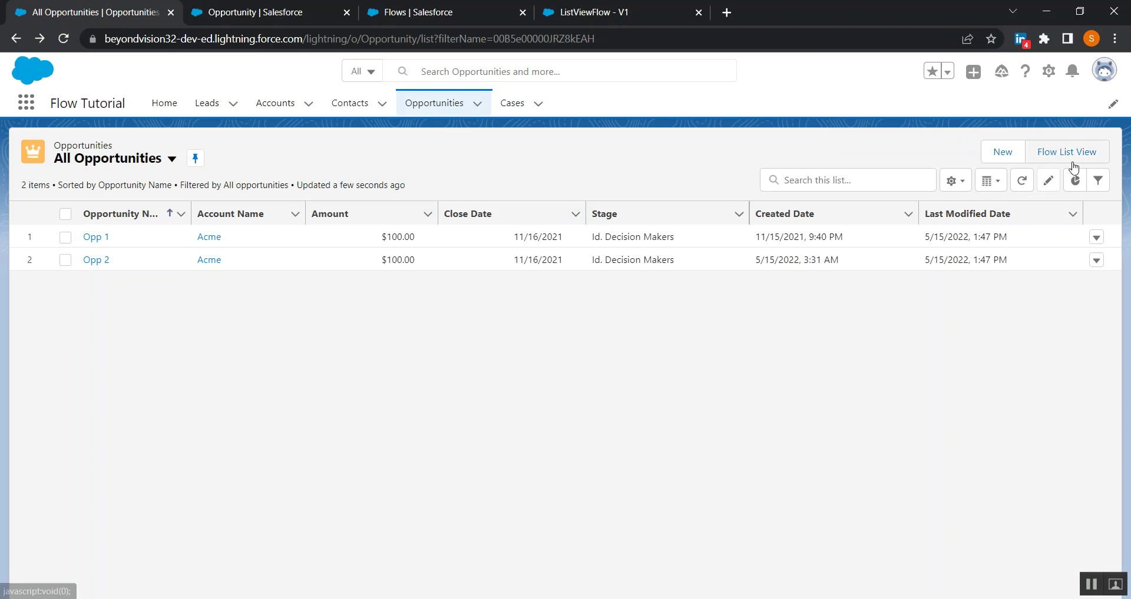
- Run ListViewFlow with the Flow List View button and highlight its greeting message
left_click(1067, 154)
left_click(1058, 154)
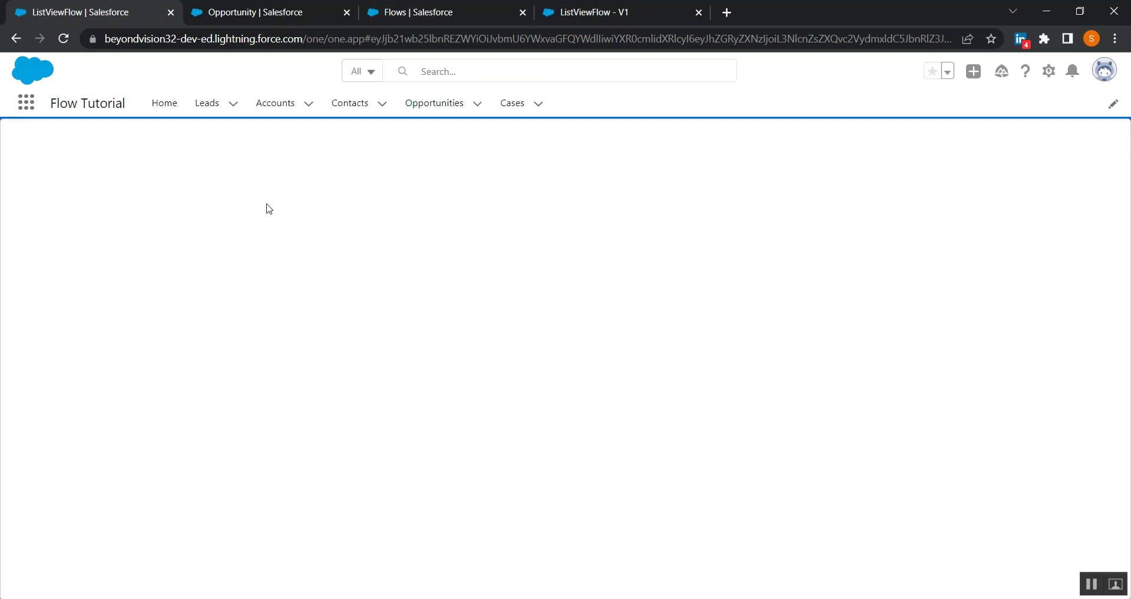
left_click_drag(10, 178, 385, 180)
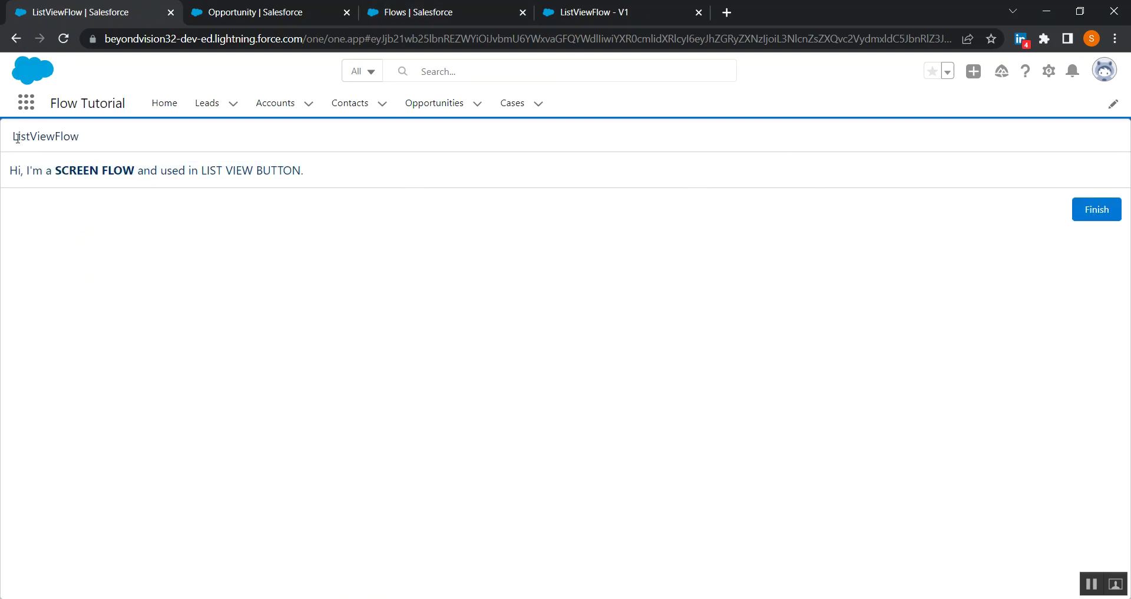
mouse_move(18, 136)
left_mouse_down()
mouse_move(359, 181)
mouse_move(13, 137)
left_mouse_up()
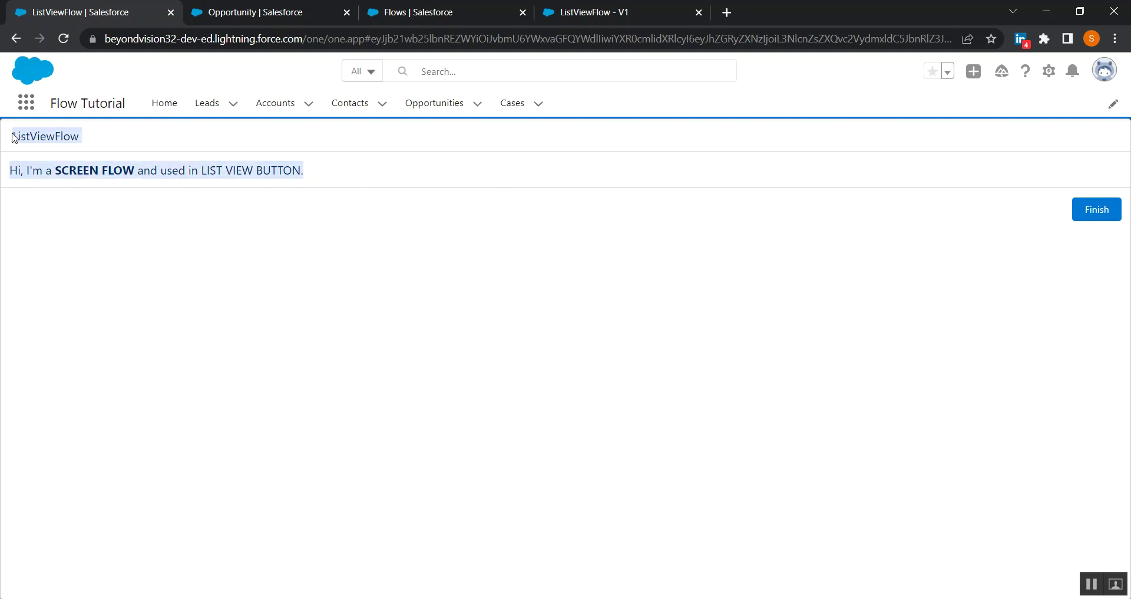
left_click(410, 176)
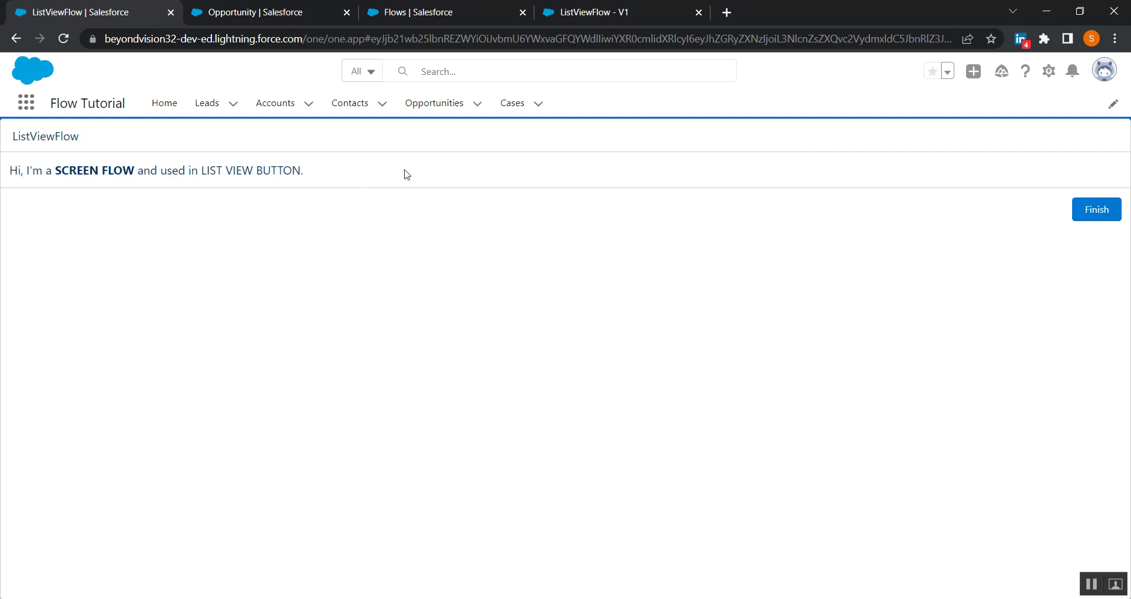